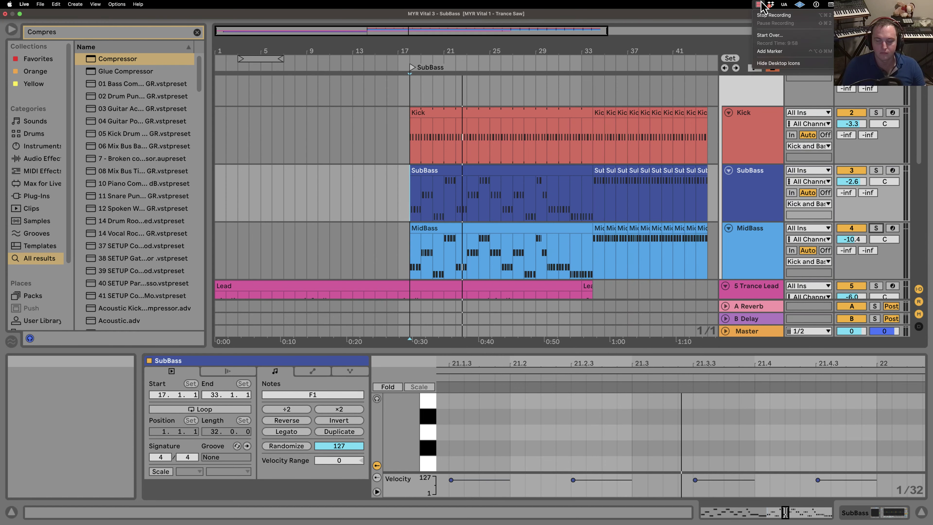
click(760, 5)
click(374, 203)
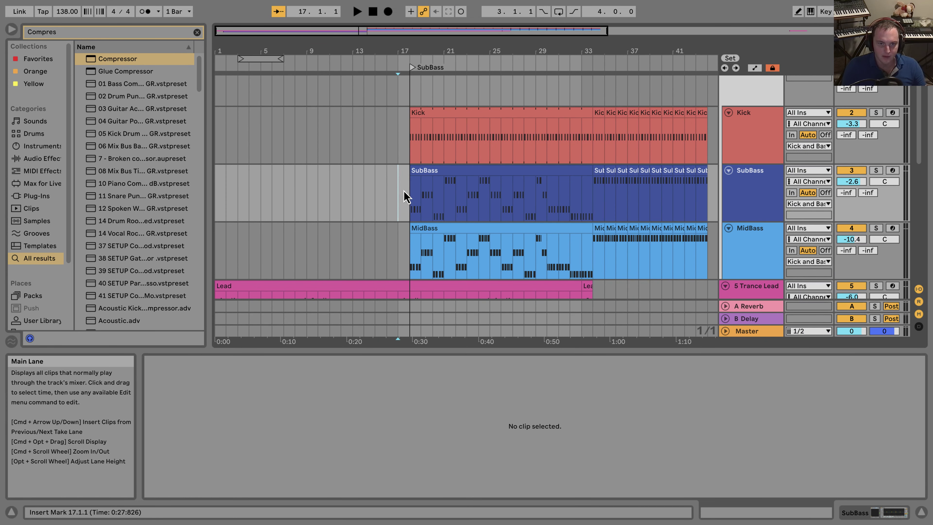
Solo the MidBass track and play it from bar 18.
click(410, 198)
scroll(410, 194, down, 2)
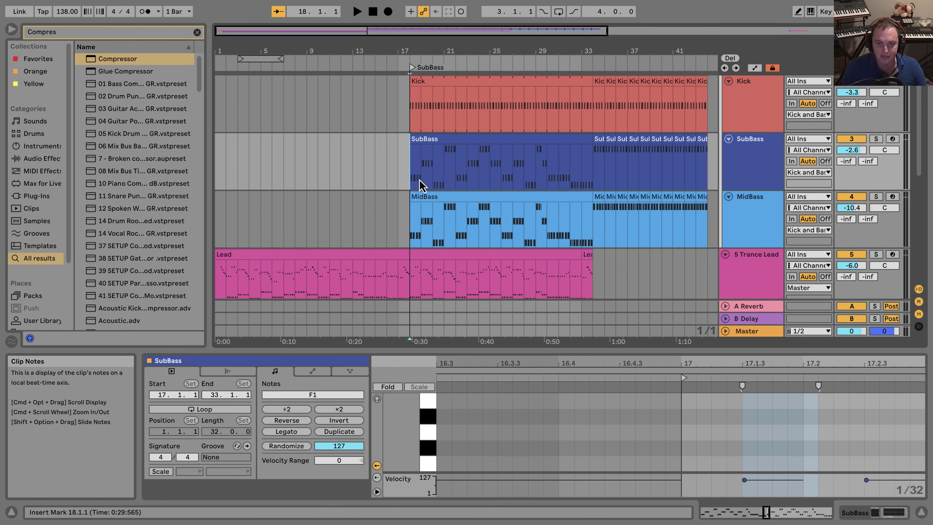
click(410, 224)
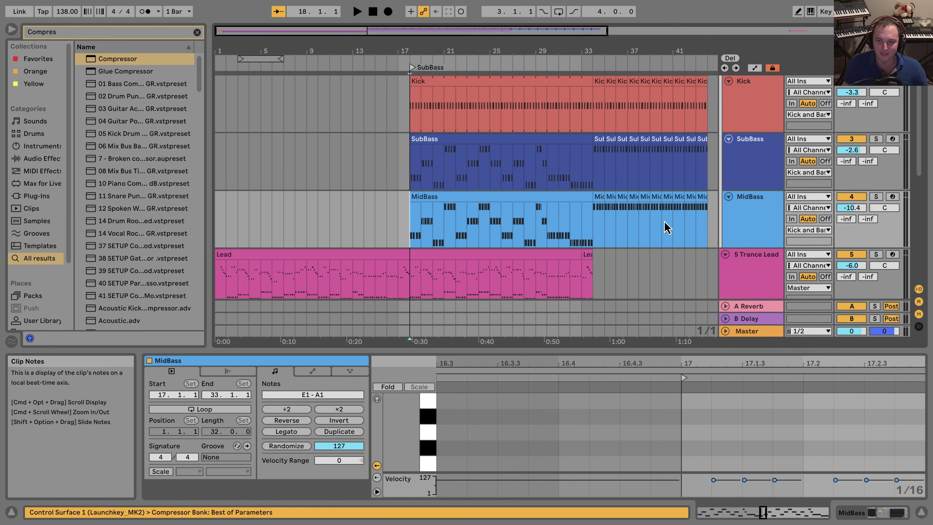
click(876, 197)
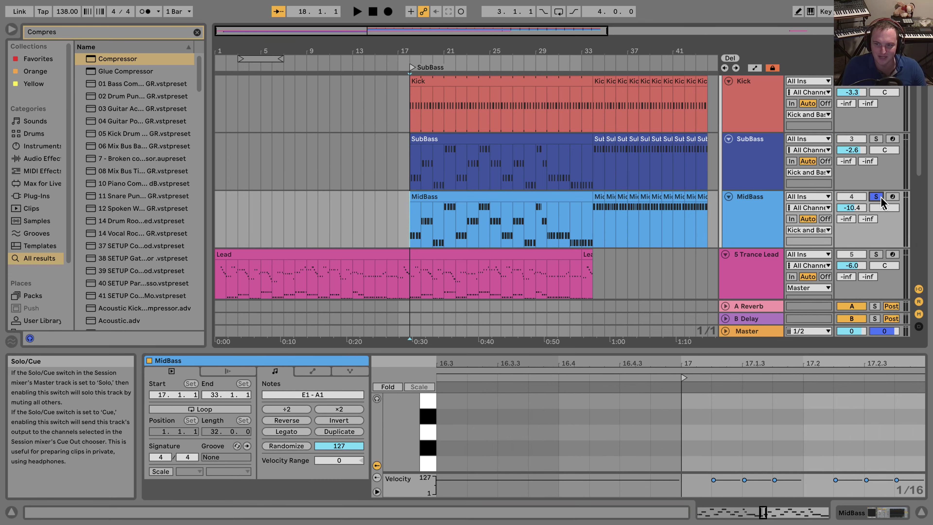
key(space)
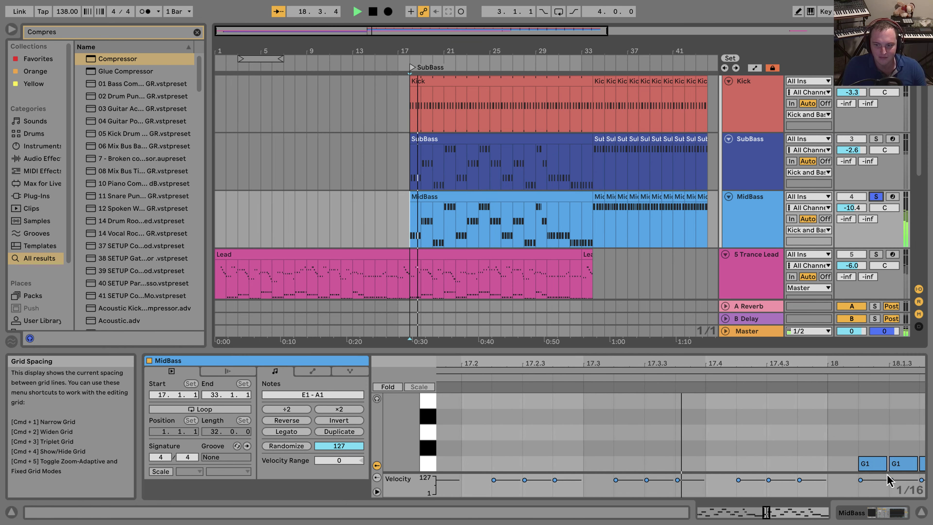
Show the MidBass device chain and compare its sound with the sidechained Compressor bypassed and active.
click(880, 513)
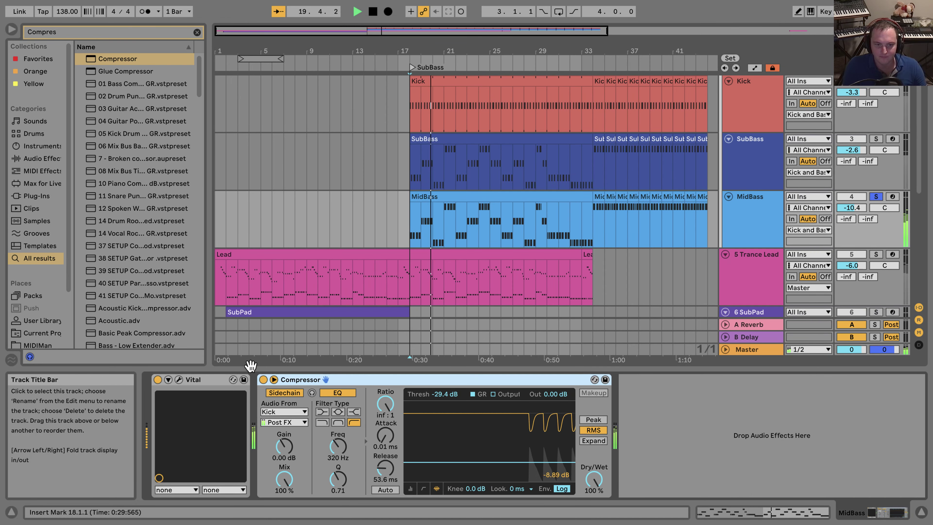
click(263, 379)
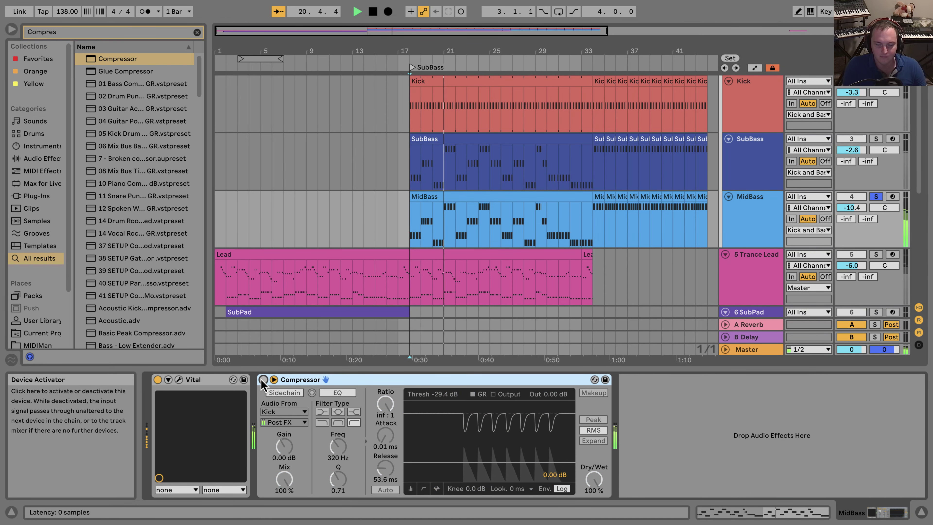
click(261, 379)
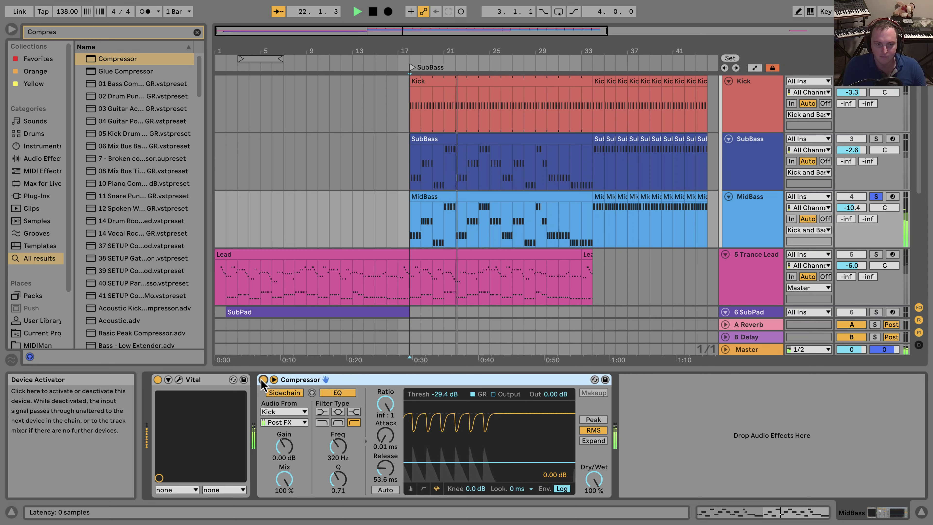
Unsolo the MidBass track and play the full mix from bar 17.
click(876, 197)
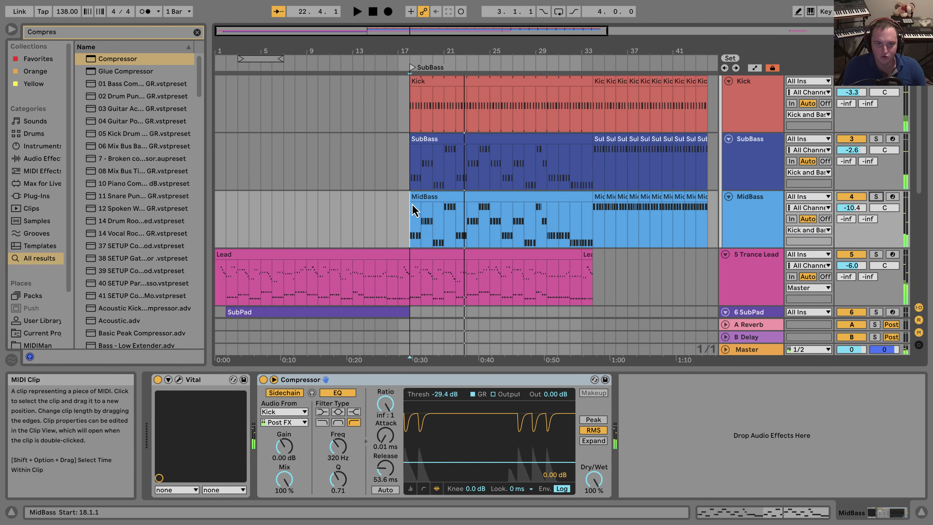
click(406, 218)
key(space)
click(399, 213)
key(space)
scroll(424, 212, down, 2)
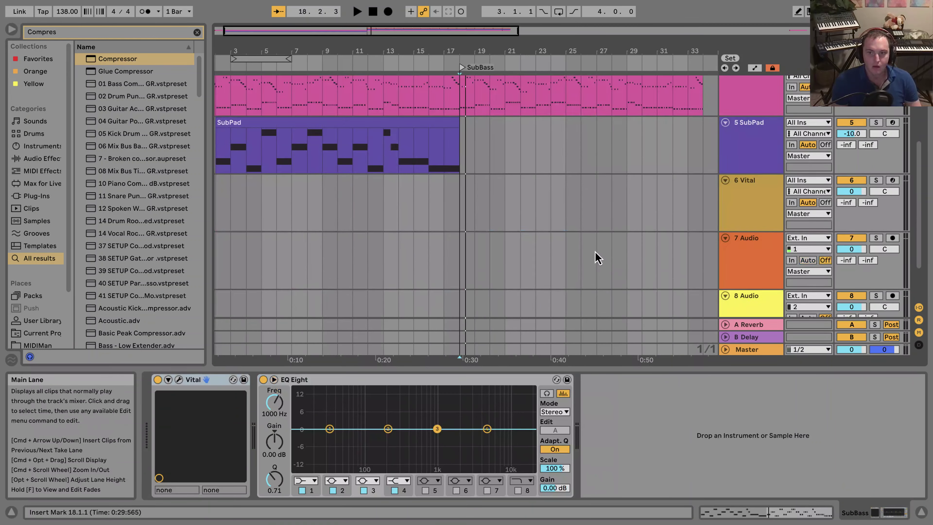
Duplicate the empty Vital track and move one copy directly below the SubBass track.
scroll(593, 256, down, 3)
scroll(594, 256, up, 3)
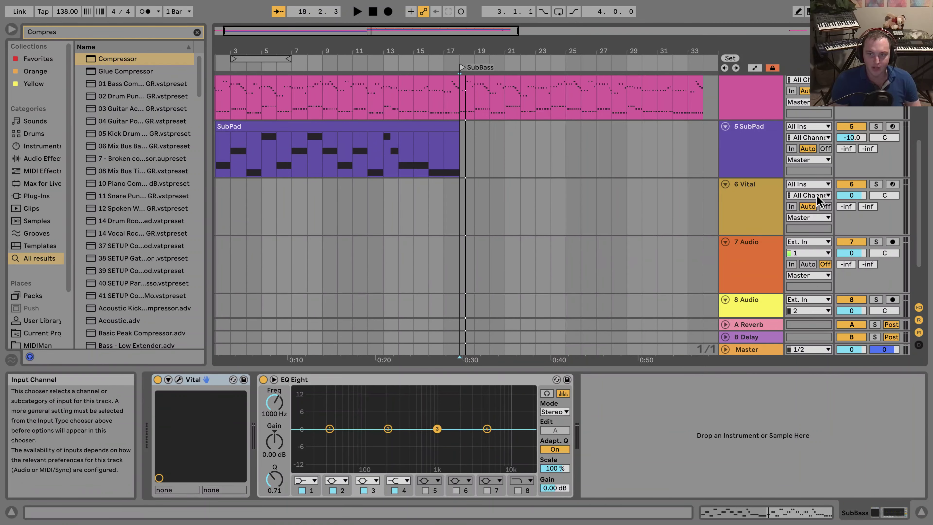
click(760, 220)
key(ctrl+d)
click(749, 219)
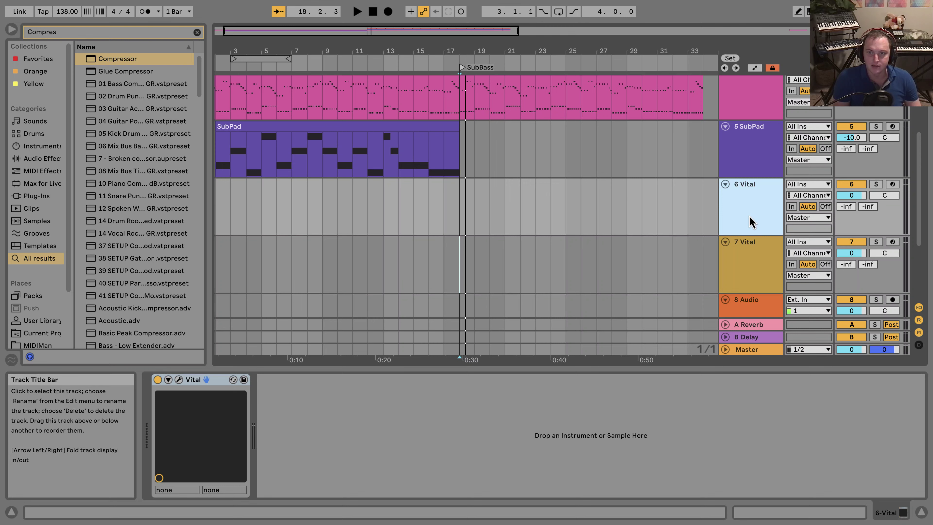
scroll(747, 223, up, 2)
drag(769, 102, 743, 158)
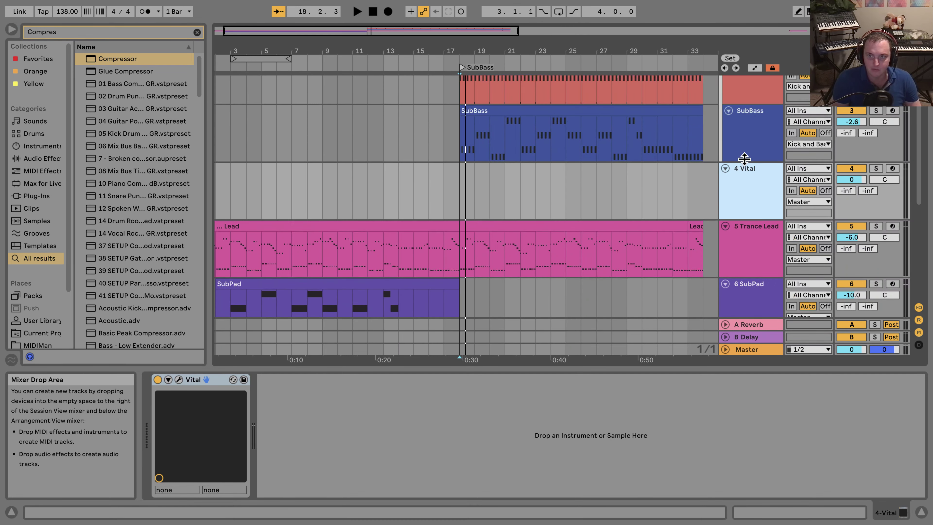
Set up the Vital track copy as MidBass in the Kick and Bass group and colour it light blue.
scroll(753, 151, up, 2)
scroll(754, 149, up, 1)
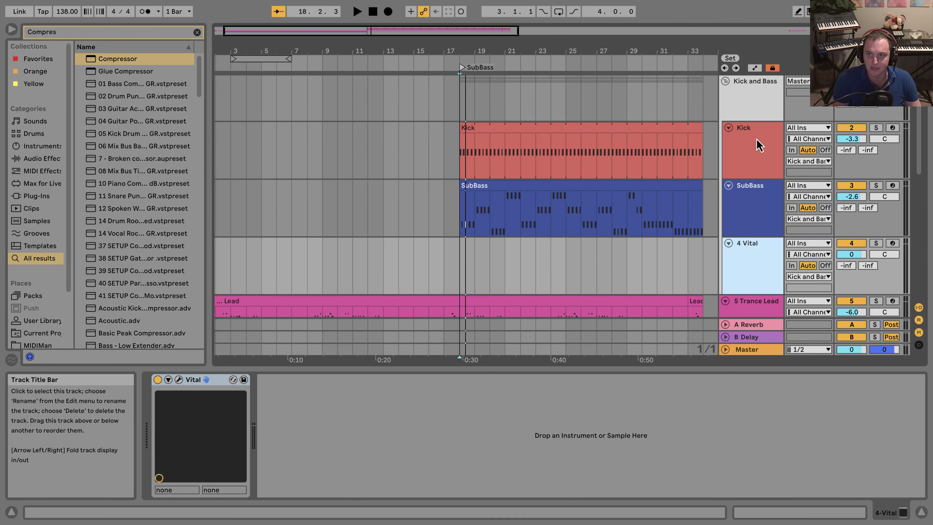
right_click(746, 261)
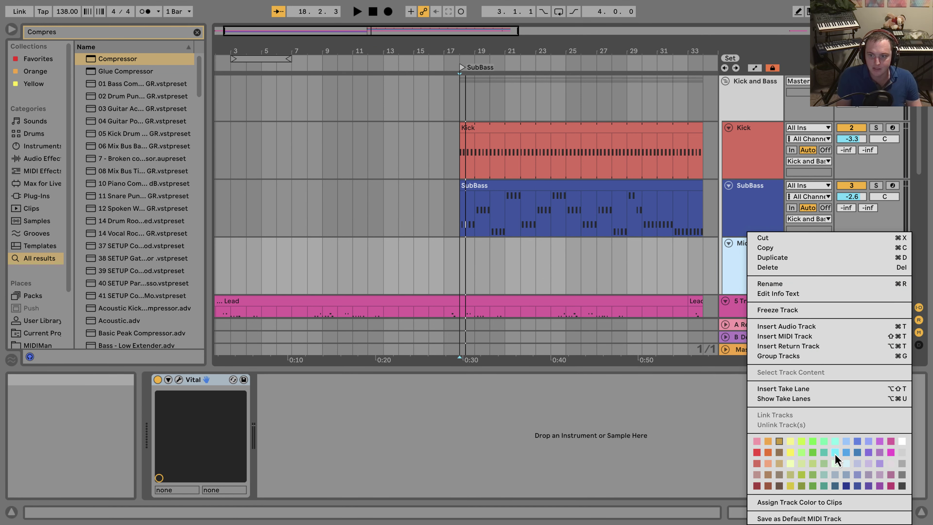
click(844, 454)
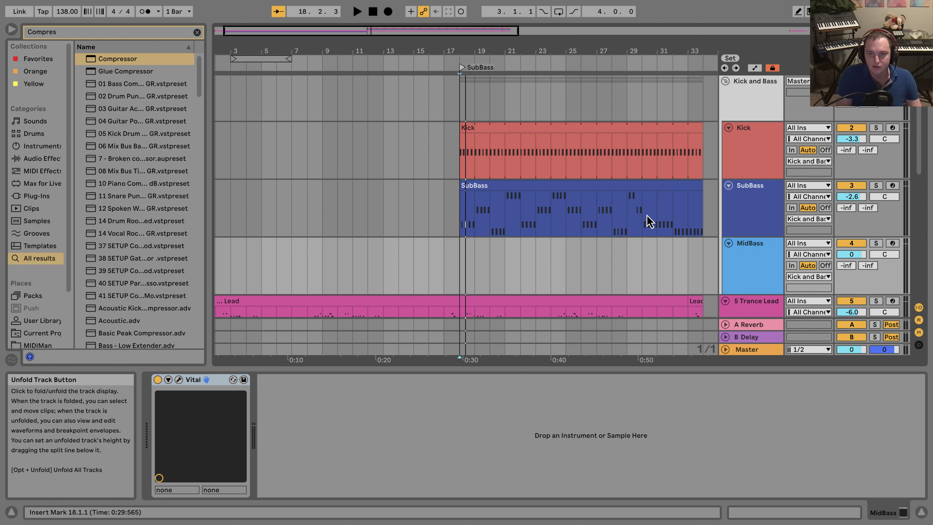
Copy the SubBass MIDI clip onto the MidBass track at bar 18.
click(615, 191)
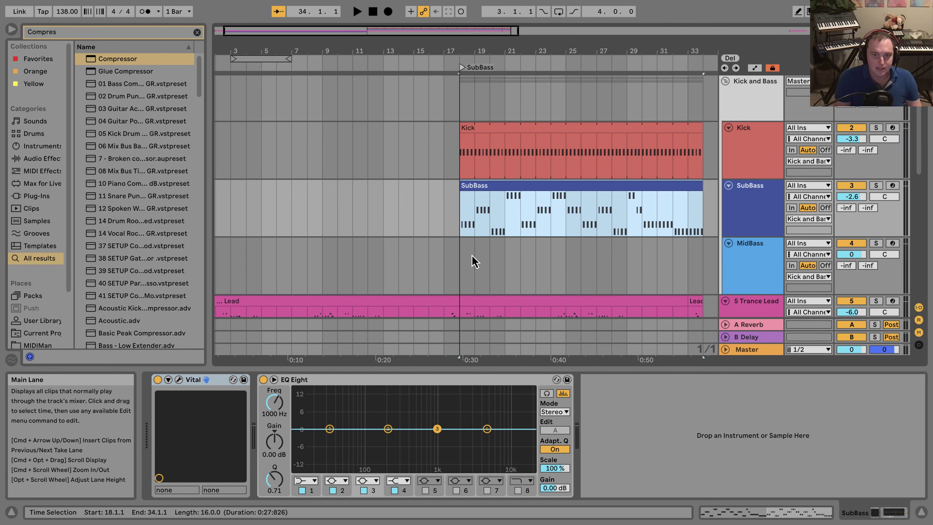
click(458, 253)
key(super+v)
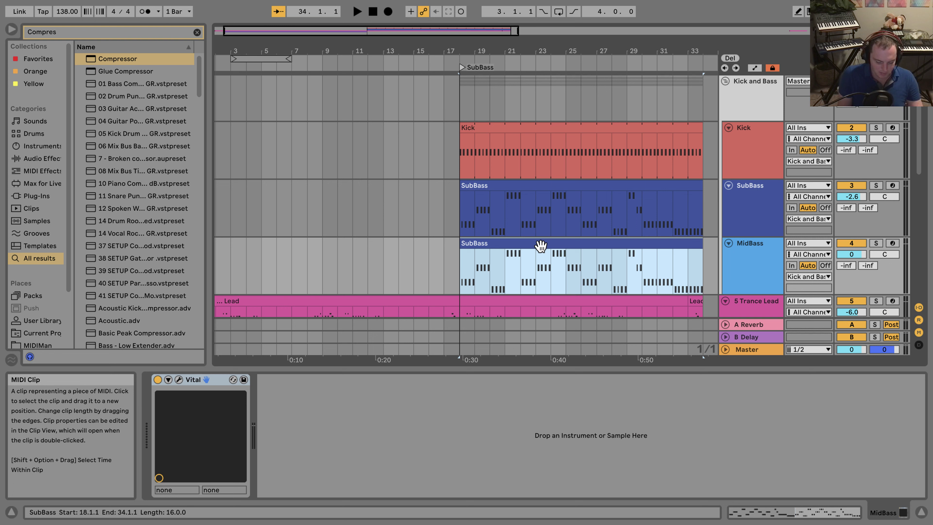
Rename the copied clip as MidBass and give it the MidBass track's colour.
key(super+r)
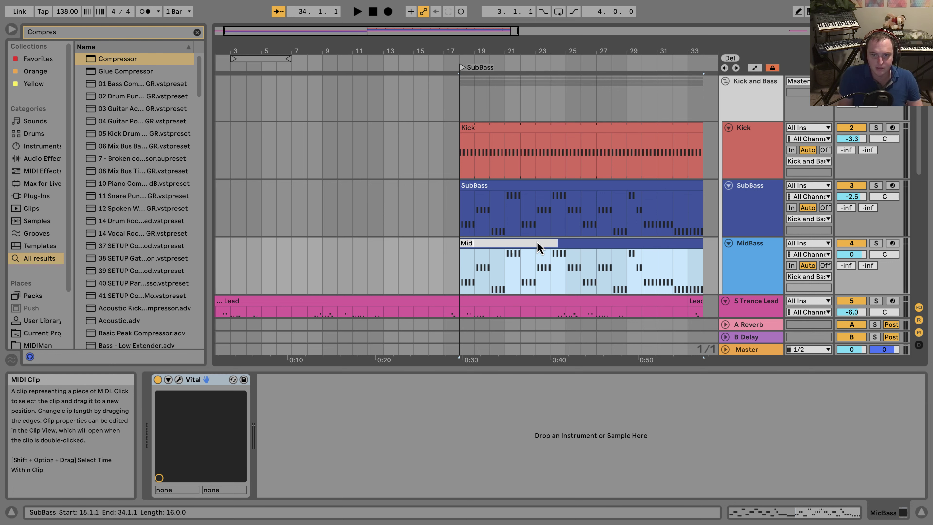
key(Return)
right_click(735, 264)
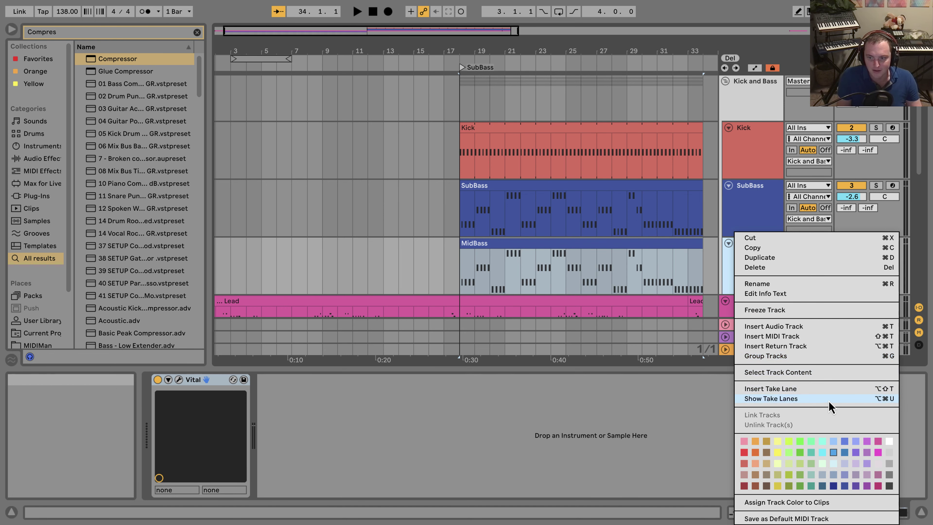
click(818, 503)
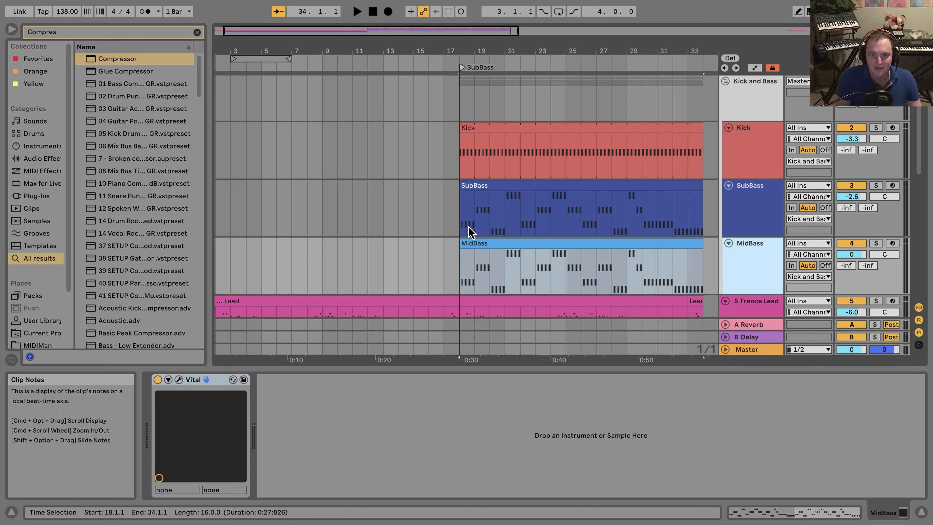
Open the MidBass clip in an enlarged note editor and set its fixed grid to 1/16.
double_click(487, 249)
drag(508, 379, 487, 301)
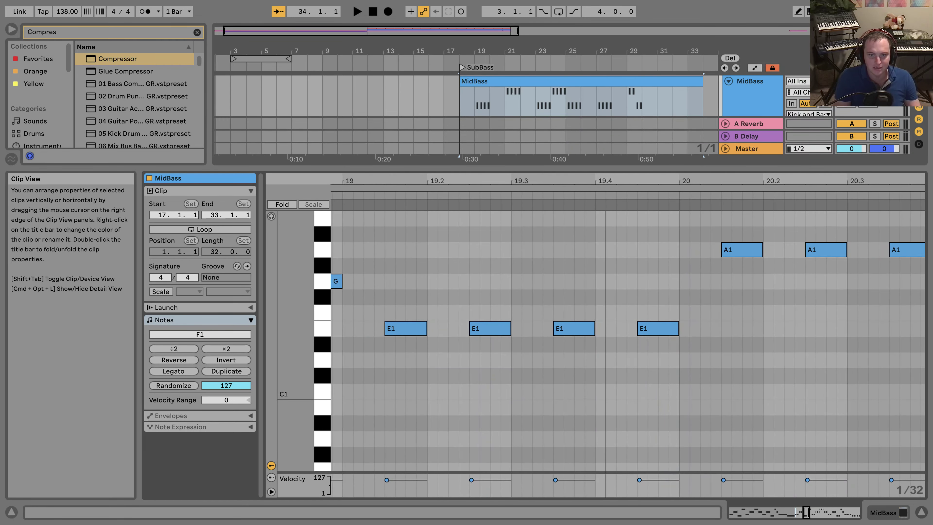
right_click(451, 270)
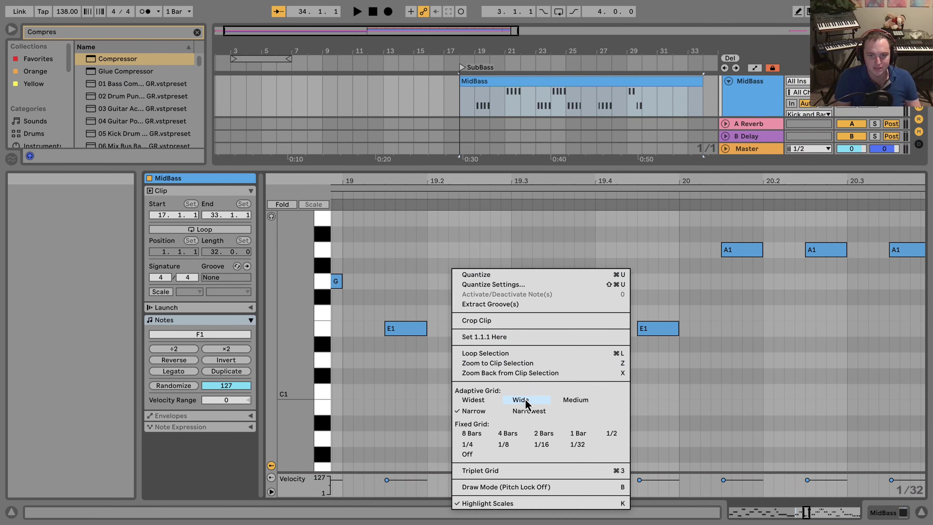
click(561, 456)
Shorten all MidBass notes to sixteenths and copy them to give three notes per beat, leaving each beat's first sixteenth empty.
click(465, 269)
key(super+a)
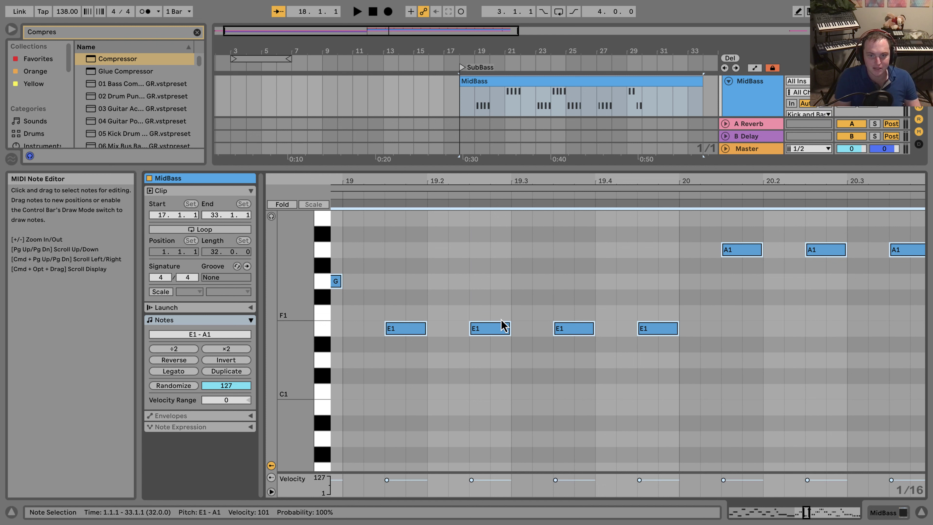
drag(508, 327, 483, 329)
drag(483, 330, 502, 329)
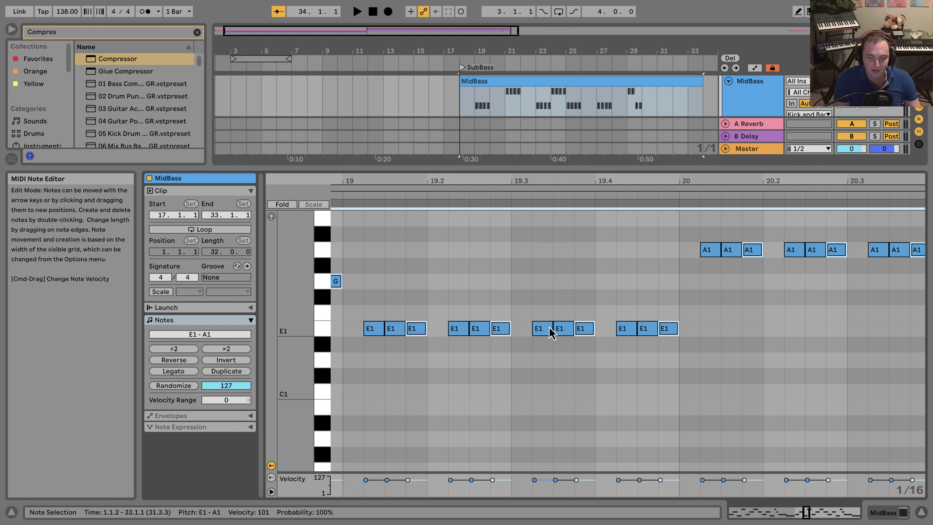
Select all the MidBass notes and shorten them slightly from their ends.
click(536, 314)
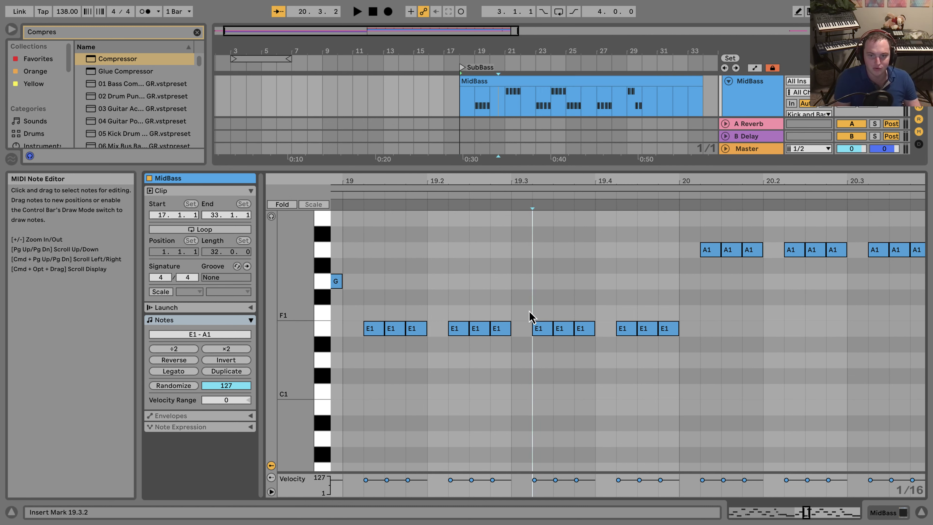
key(super+a)
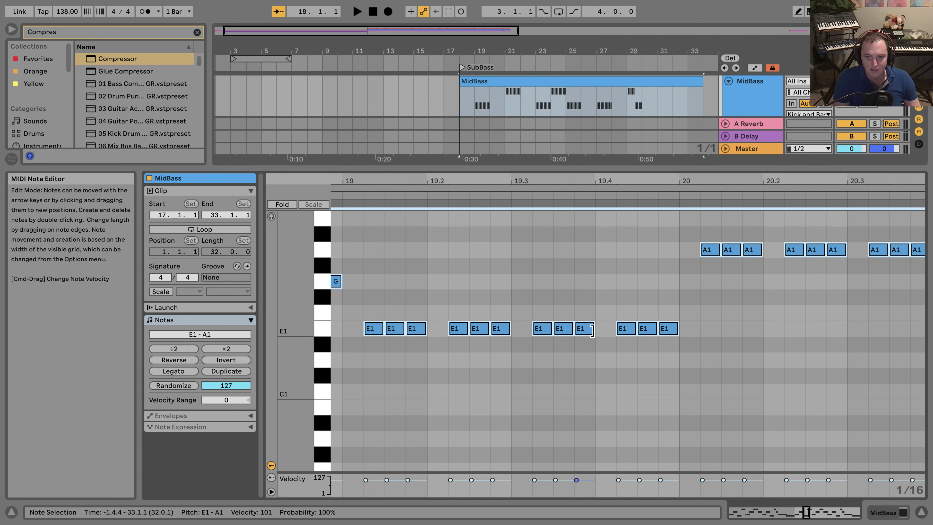
drag(591, 330, 591, 330)
click(713, 379)
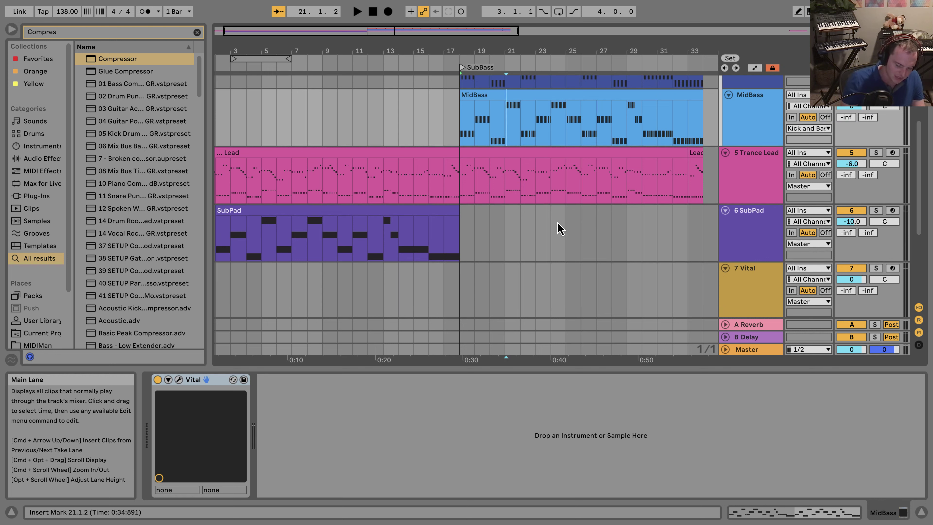
Place the playback start at bar 18, solo the MidBass track and lower its volume slightly.
click(460, 126)
click(875, 94)
click(851, 106)
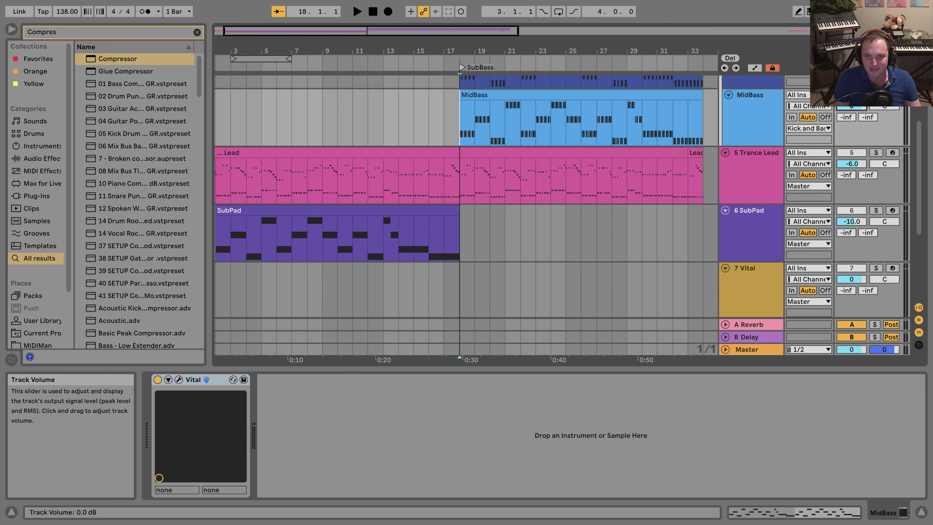
Open the MidBass track's Vital synth and shape Envelope 1 with sustain at about half and a shorter decay.
click(179, 380)
drag(429, 56, 469, 129)
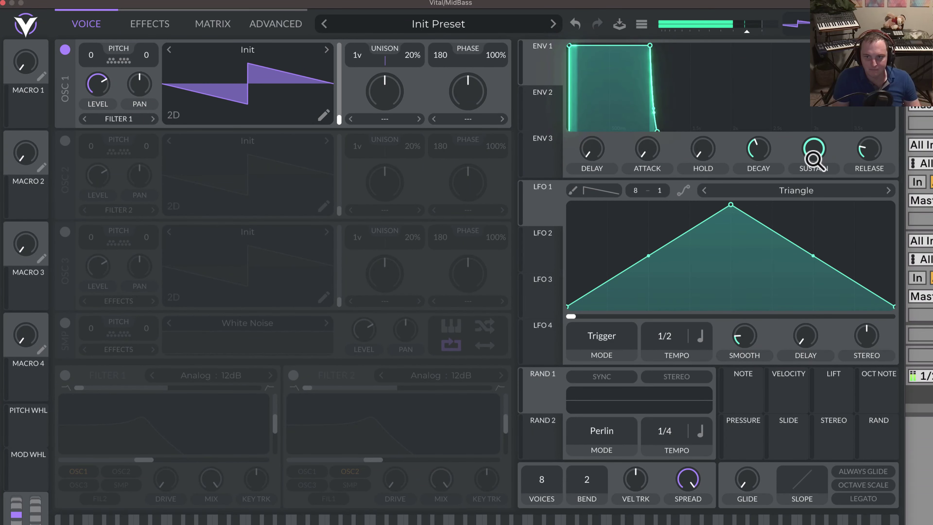
drag(812, 150, 814, 202)
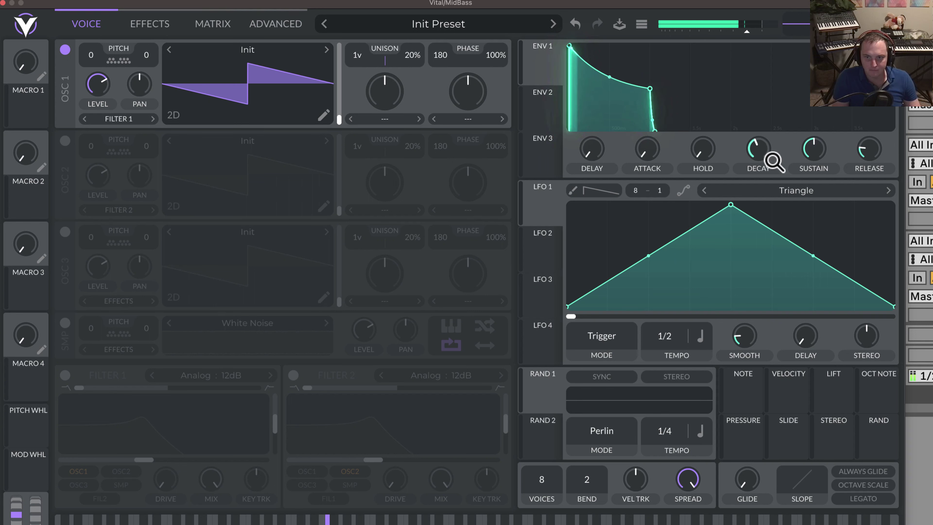
drag(769, 163, 773, 166)
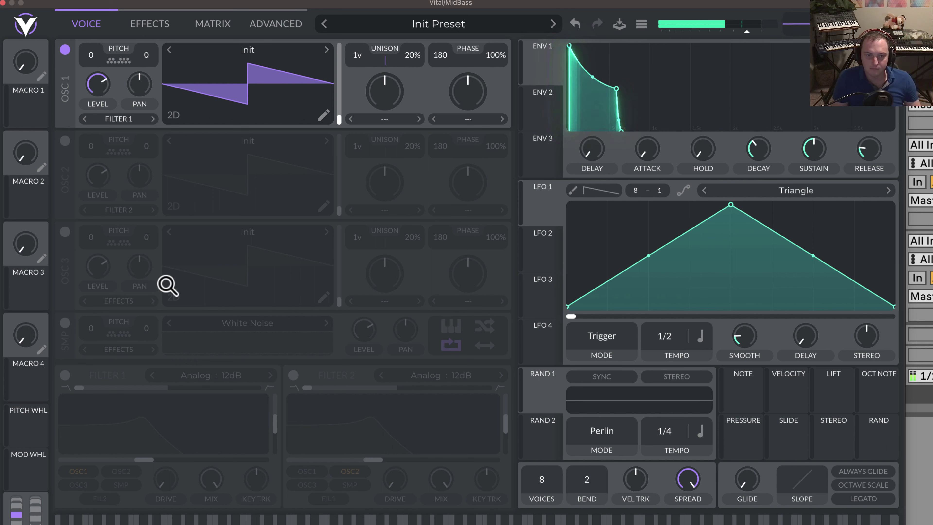
Enable Filter 1 as a Ladder 24dB filter with 0% resonance and a cutoff of about 359 Hz.
click(65, 375)
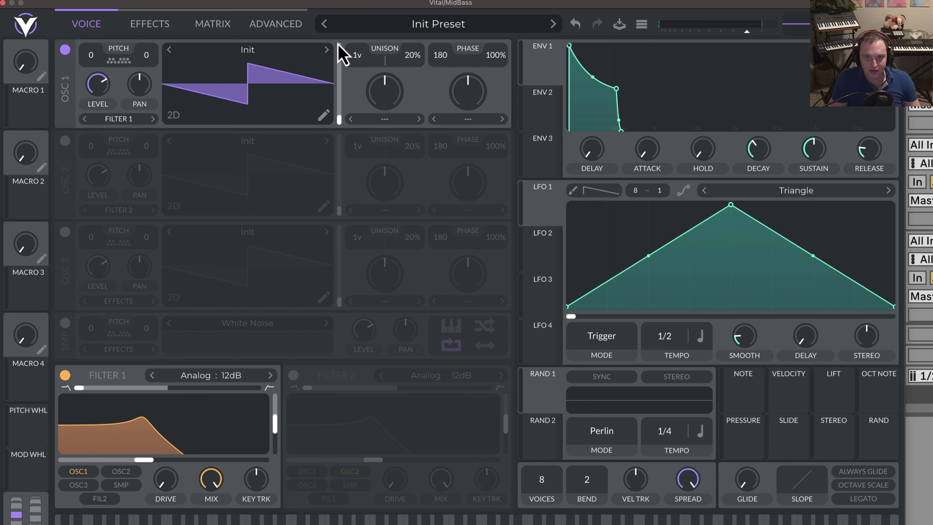
click(211, 376)
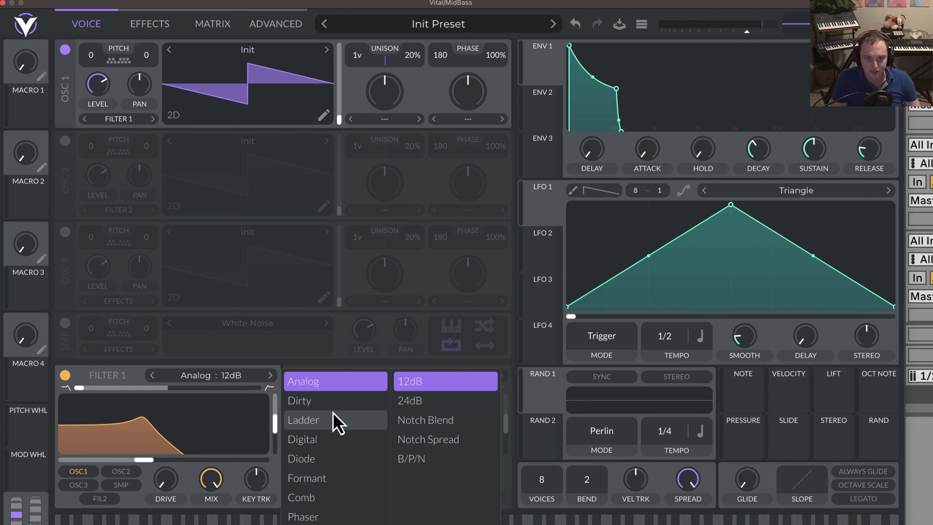
click(336, 420)
click(445, 400)
drag(152, 451, 159, 501)
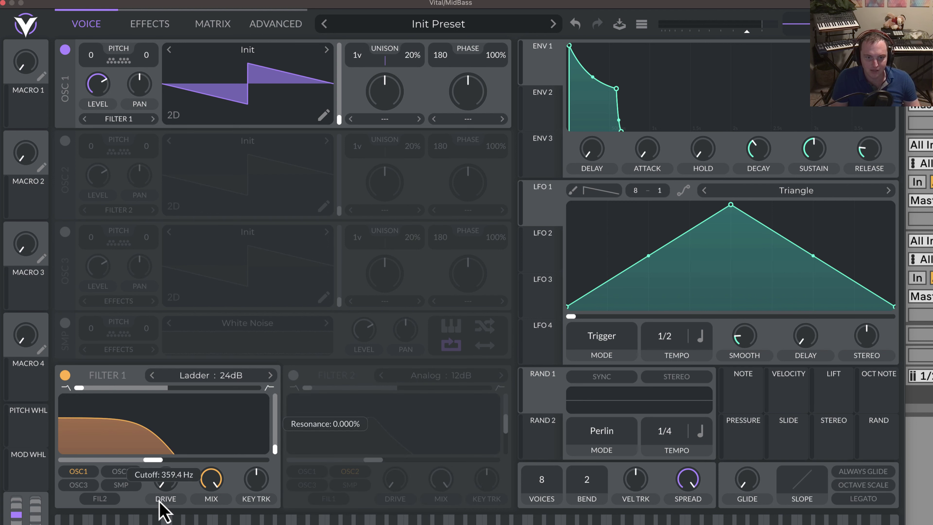
Lower the Filter 1 cutoff to about 291 Hz.
drag(151, 460, 148, 462)
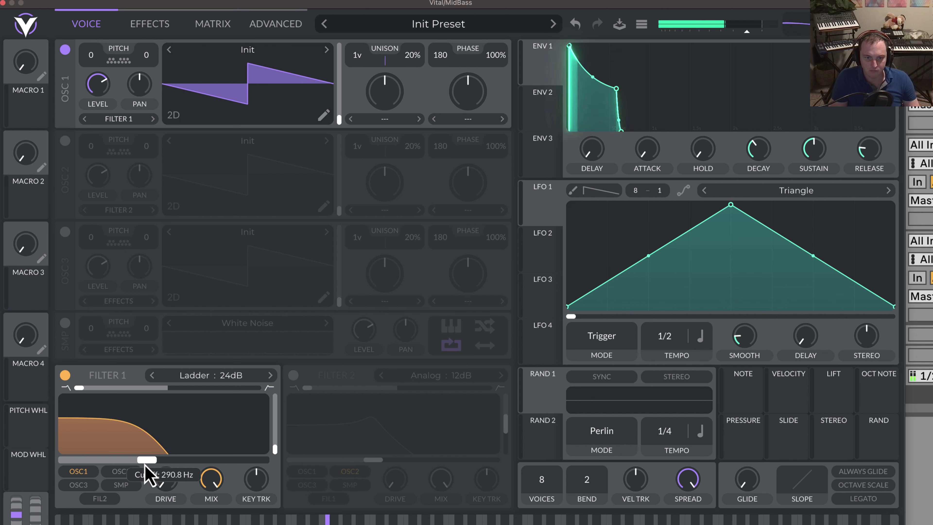
drag(144, 471, 145, 464)
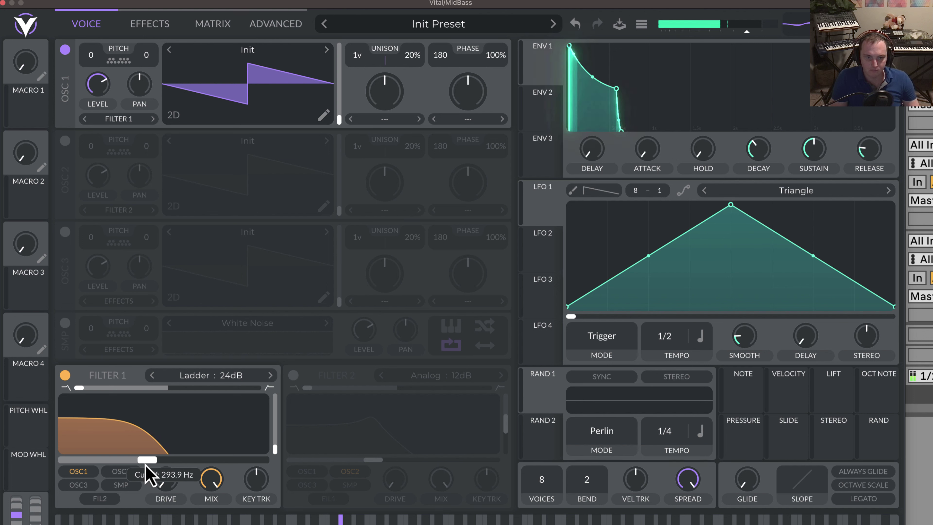
Shape Envelope 2 as a short pluck with zero sustain, a very short decay and a short release.
click(546, 117)
drag(880, 137, 822, 291)
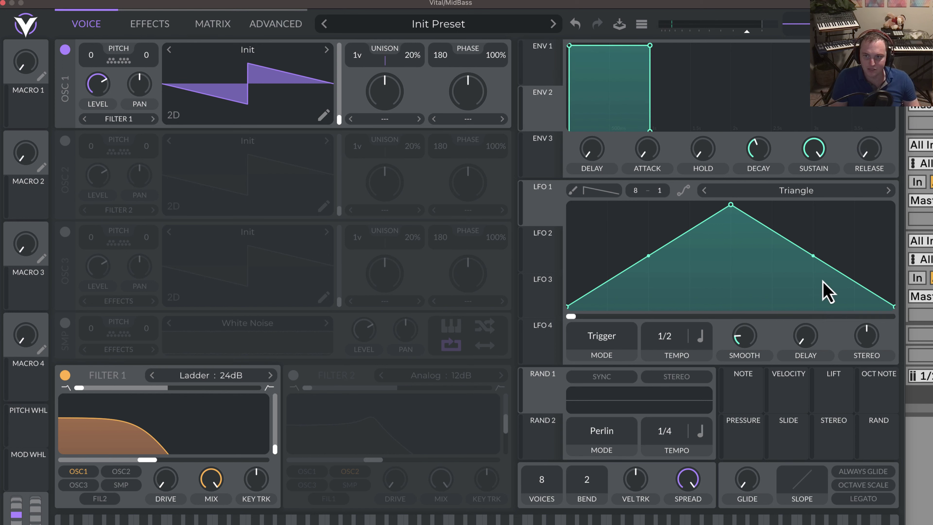
drag(866, 143, 825, 235)
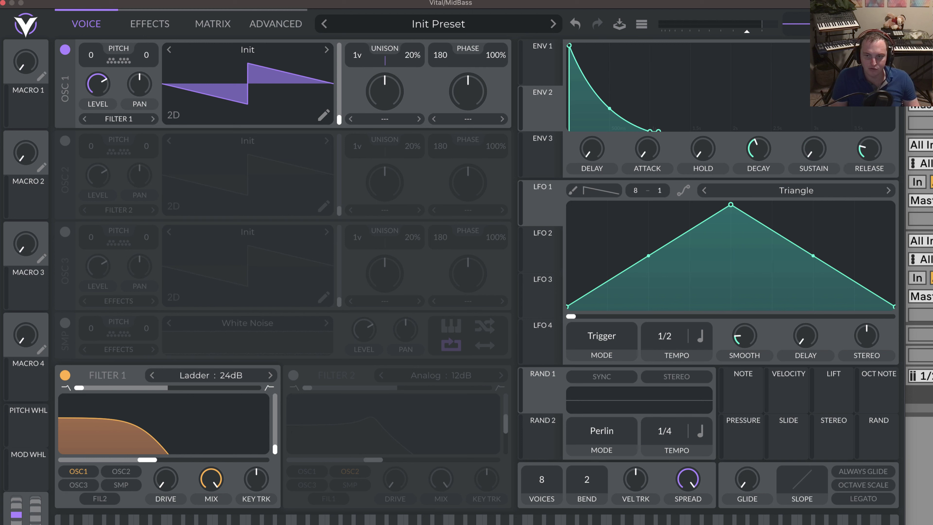
drag(767, 151, 759, 167)
Modulate the Filter 1 cutoff with Envelope 2 at an amount of about 88, and trim the envelope's decay slightly.
drag(531, 123, 162, 446)
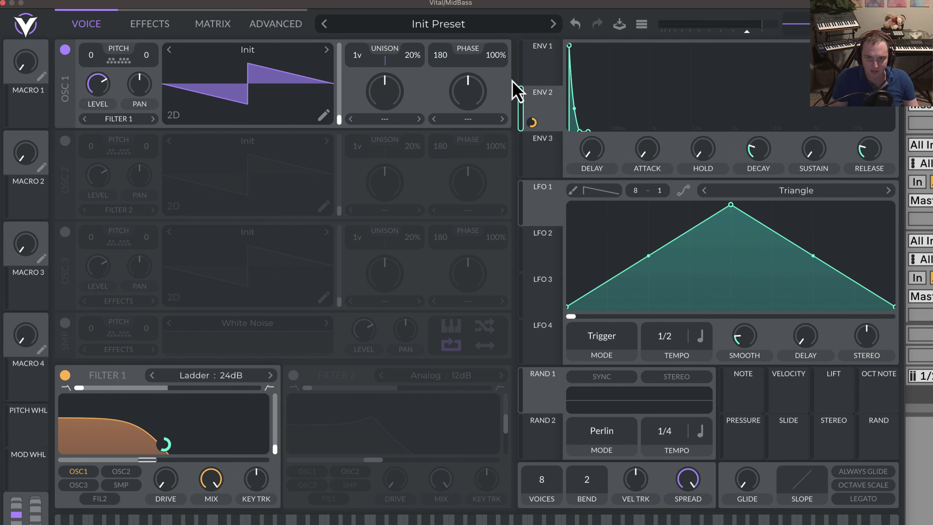
mouse_move(166, 449)
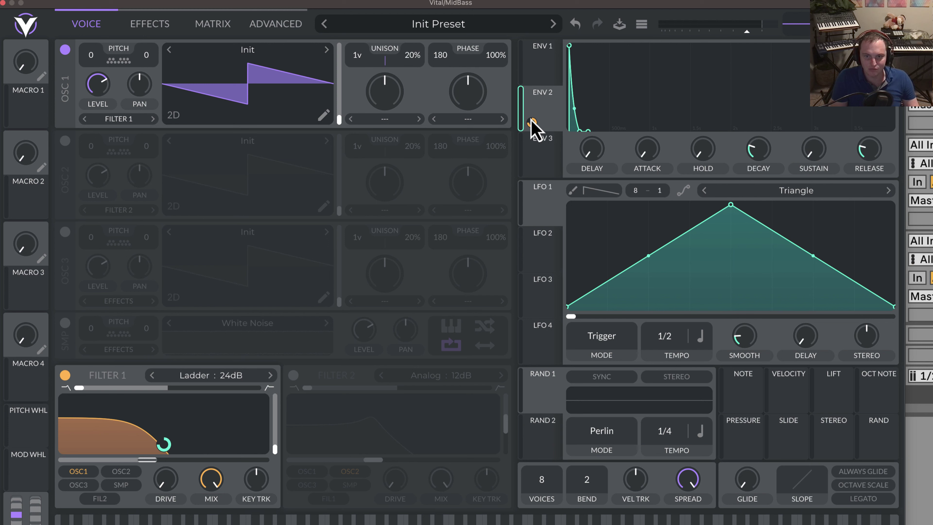
drag(531, 122, 531, 122)
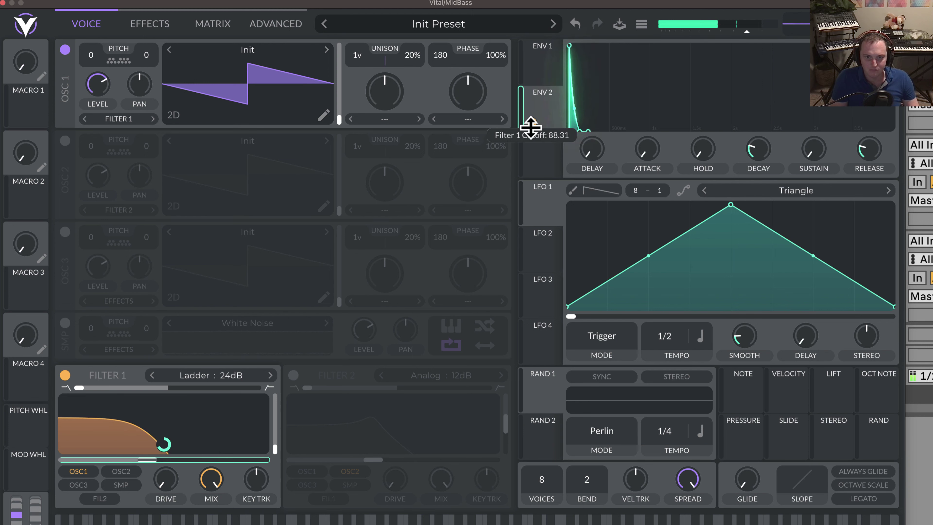
drag(752, 160, 753, 162)
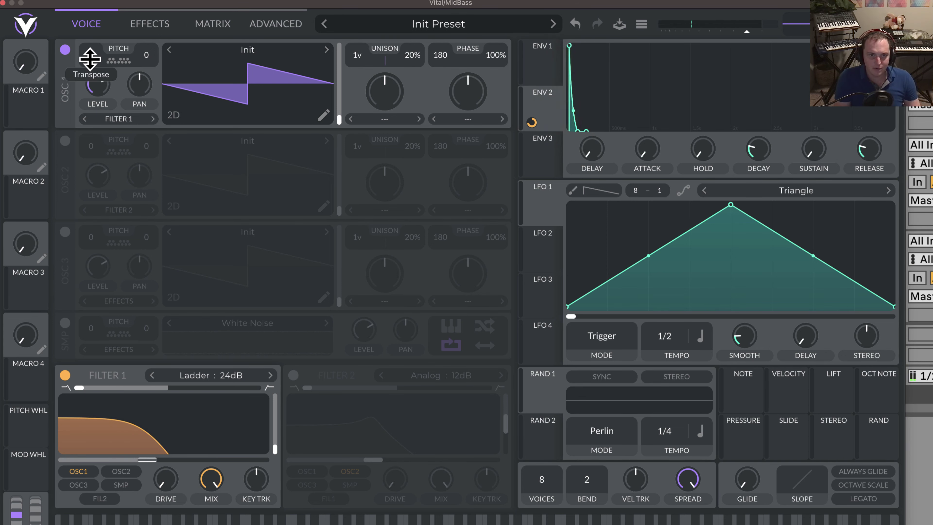
Transpose Oscillator 1 to -12 semitones and give it 5 unison voices with 7% detune.
drag(91, 61, 91, 74)
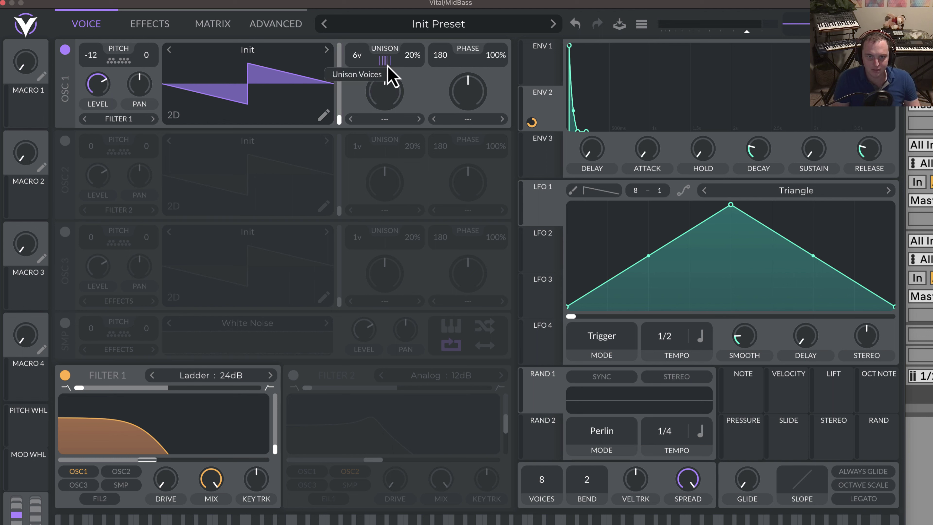
drag(413, 55, 410, 72)
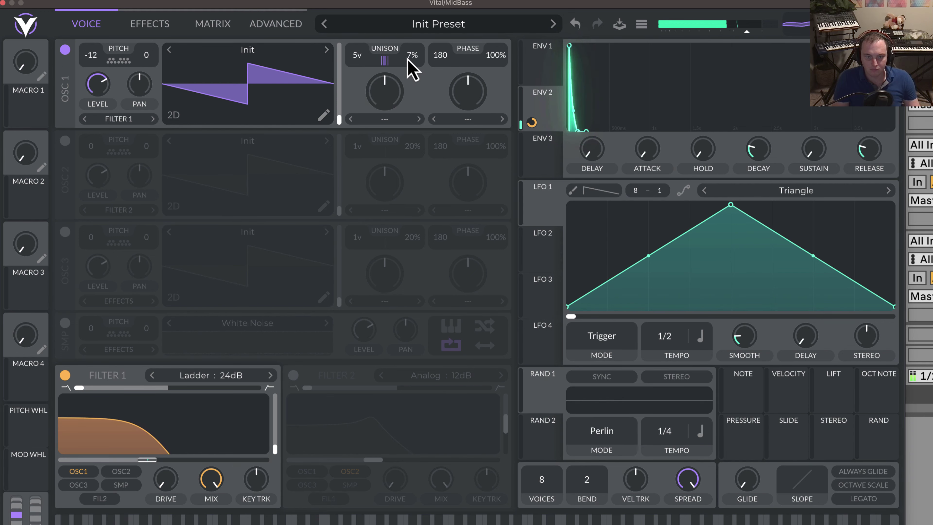
Enable Oscillator 2 with 5 unison voices and 6% detune, and bring its level up partway from zero.
click(66, 141)
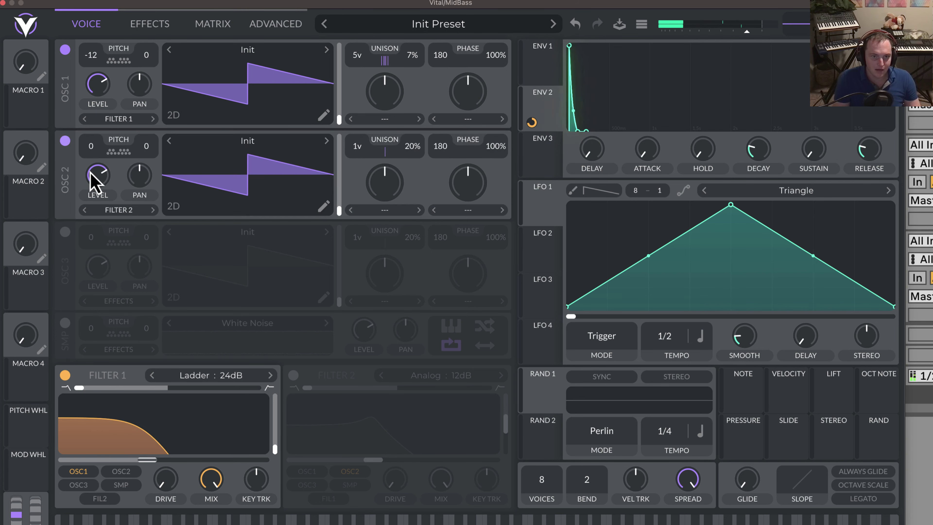
drag(89, 177, 88, 307)
drag(358, 153, 409, 174)
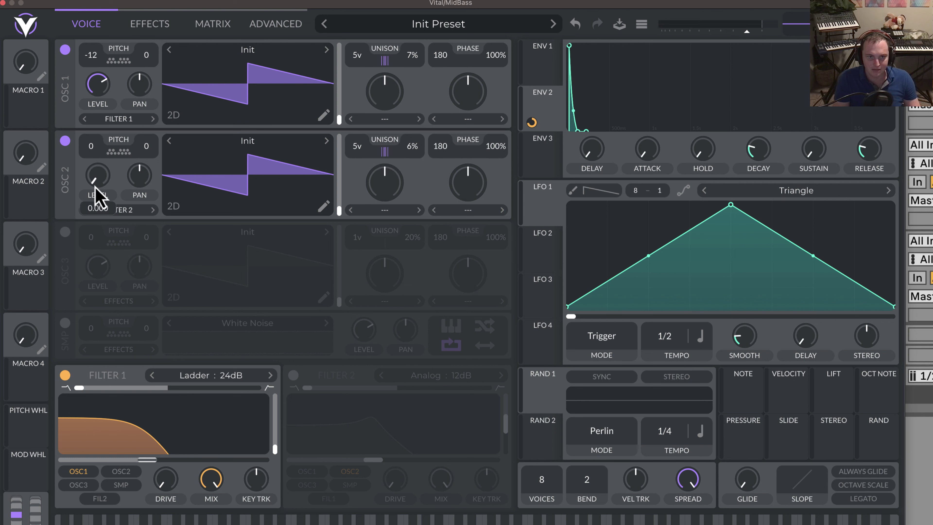
drag(97, 198, 111, 169)
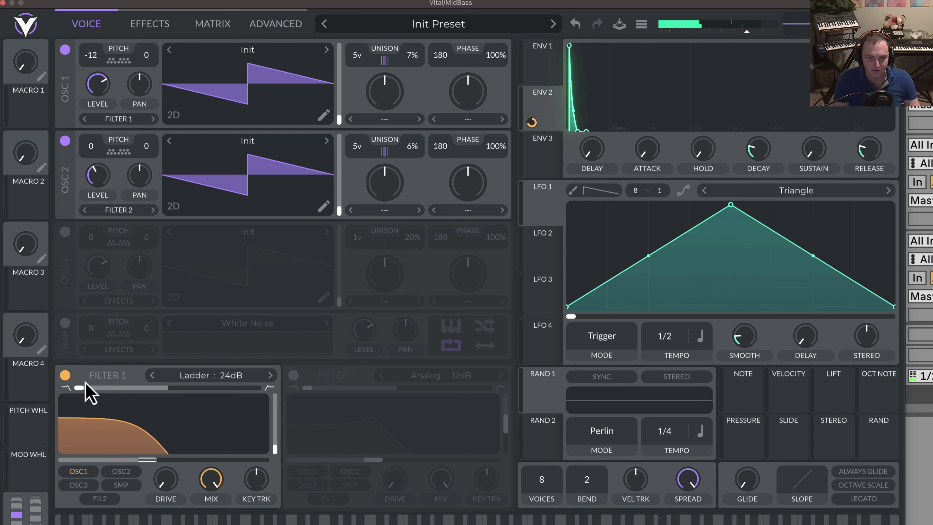
Route Oscillator 2, Oscillator 3 and the sampler into Filter 1, and raise Oscillator 2's level slightly.
click(121, 471)
click(121, 485)
click(78, 484)
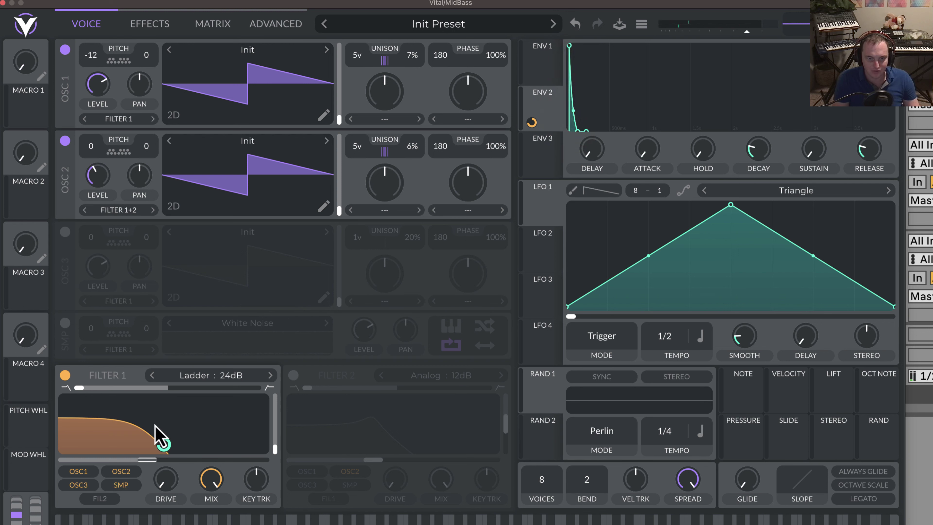
mouse_move(103, 175)
mouse_down()
mouse_move(93, 213)
mouse_move(114, 184)
mouse_move(107, 176)
mouse_move(115, 183)
mouse_up()
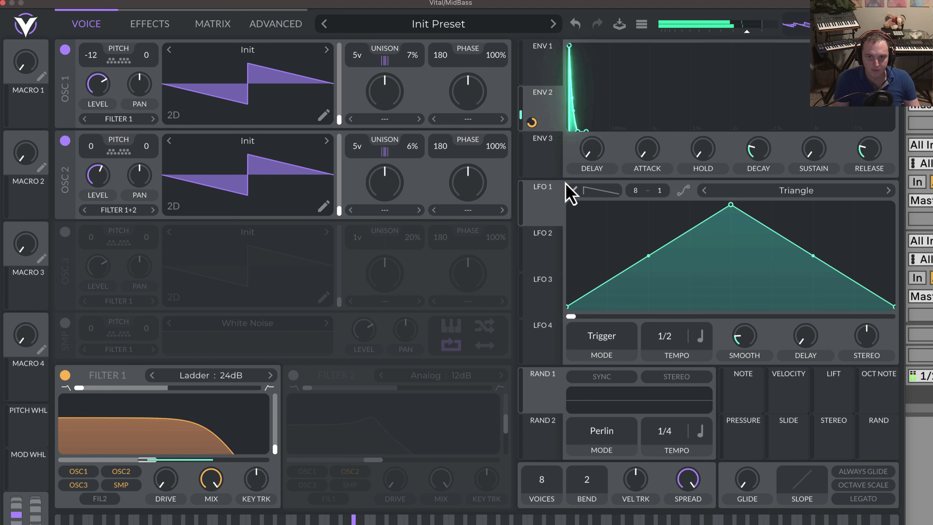
mouse_move(533, 129)
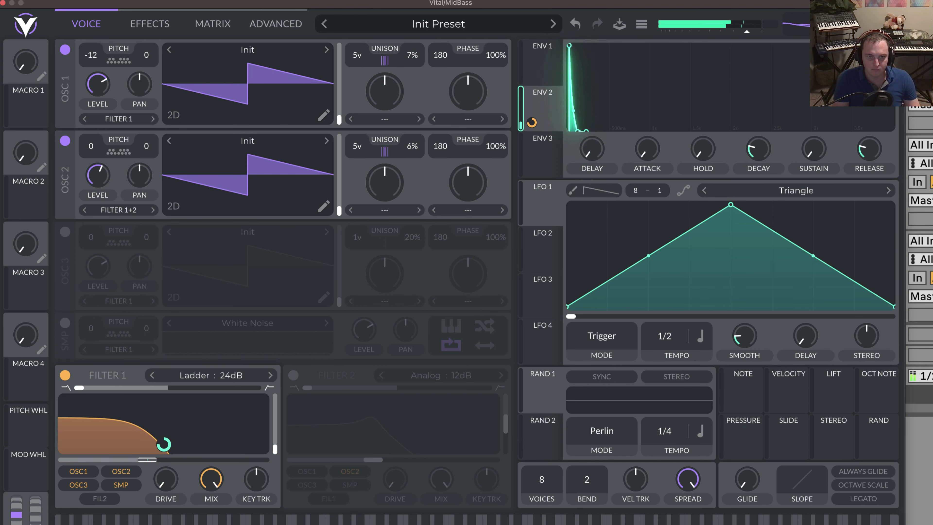
Enable Oscillator 3 at +12 semitones with 3 unison voices, 6% detune and 0% phase randomization, and bring its level up from zero.
click(64, 232)
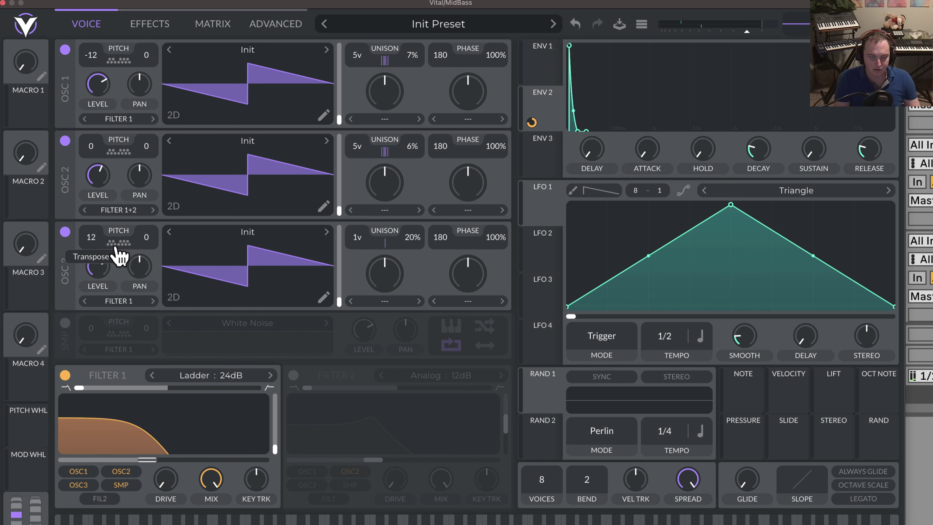
drag(114, 263, 72, 437)
scroll(367, 250, up, 1)
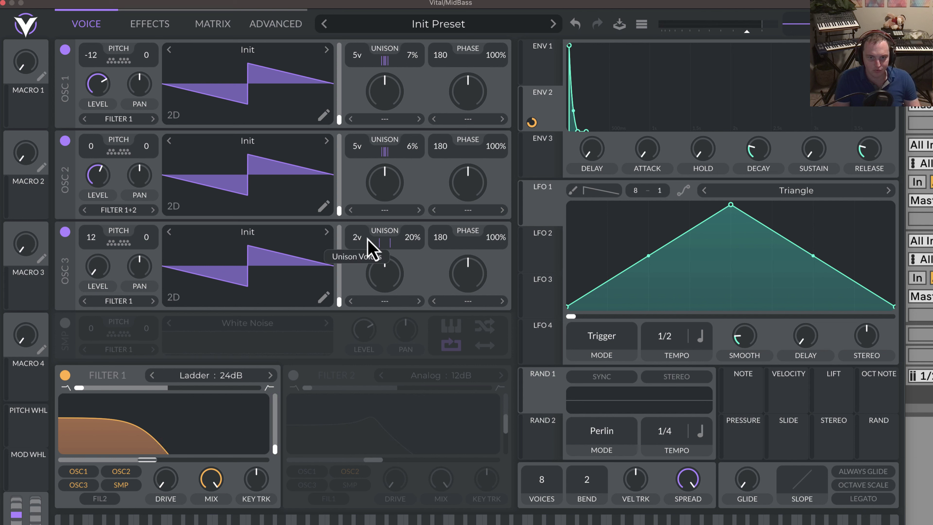
scroll(367, 248, up, 1)
scroll(415, 254, down, 1)
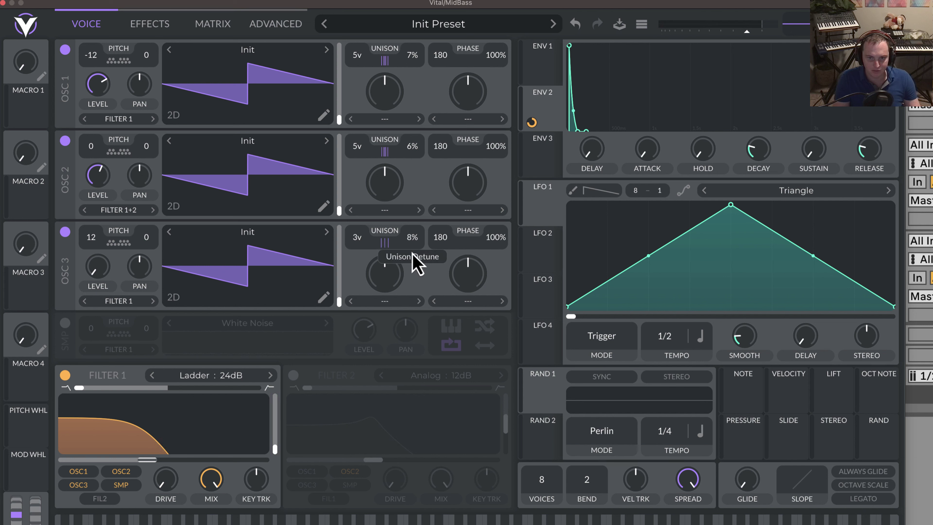
drag(97, 284, 105, 239)
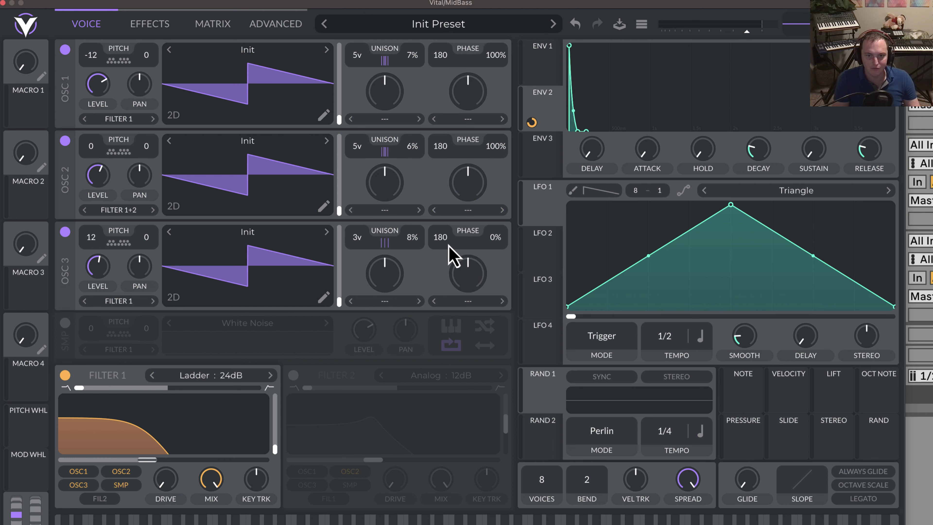
scroll(408, 246, down, 2)
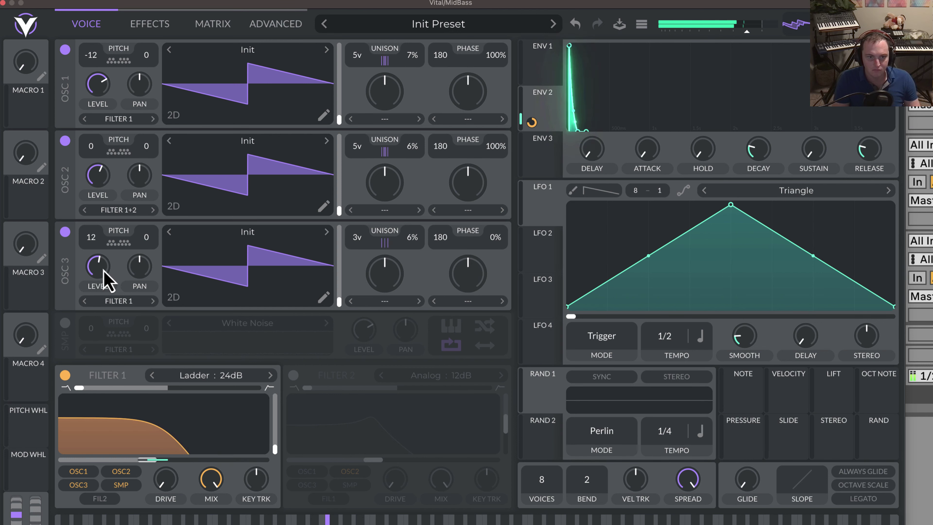
Balance Oscillator 3's level by comparing it on and off, and set Envelope 2's Filter 1 cutoff amount to about 95.
mouse_move(104, 277)
mouse_down()
mouse_move(103, 289)
mouse_move(98, 282)
mouse_up()
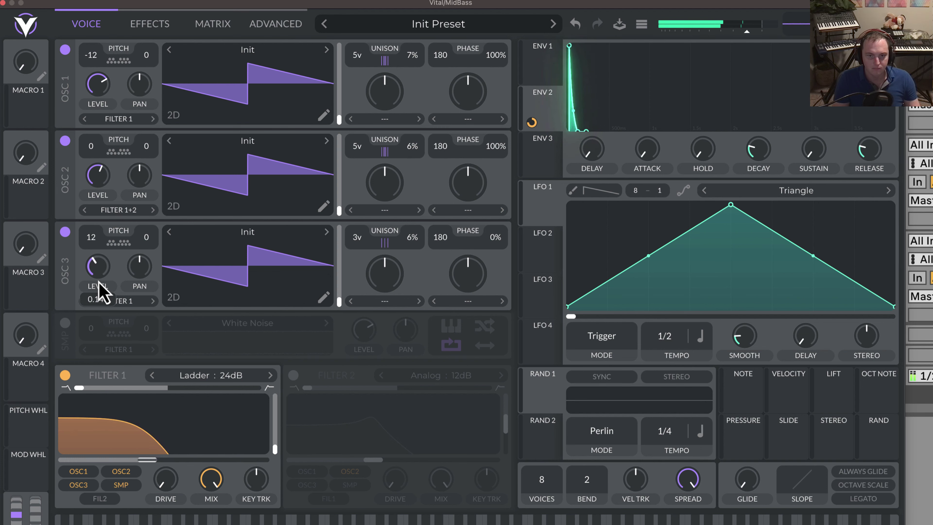
click(65, 232)
click(65, 233)
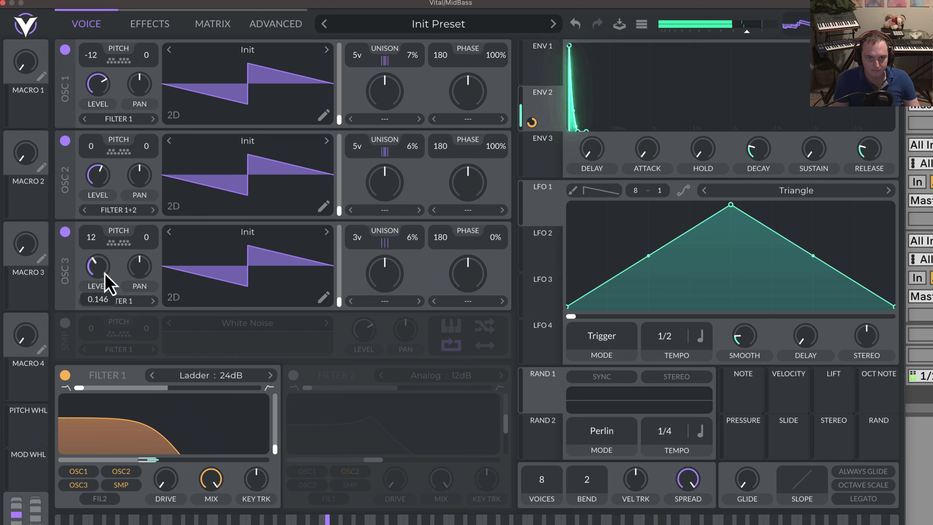
mouse_move(107, 273)
mouse_down()
mouse_move(131, 265)
mouse_move(104, 265)
mouse_move(111, 270)
mouse_up()
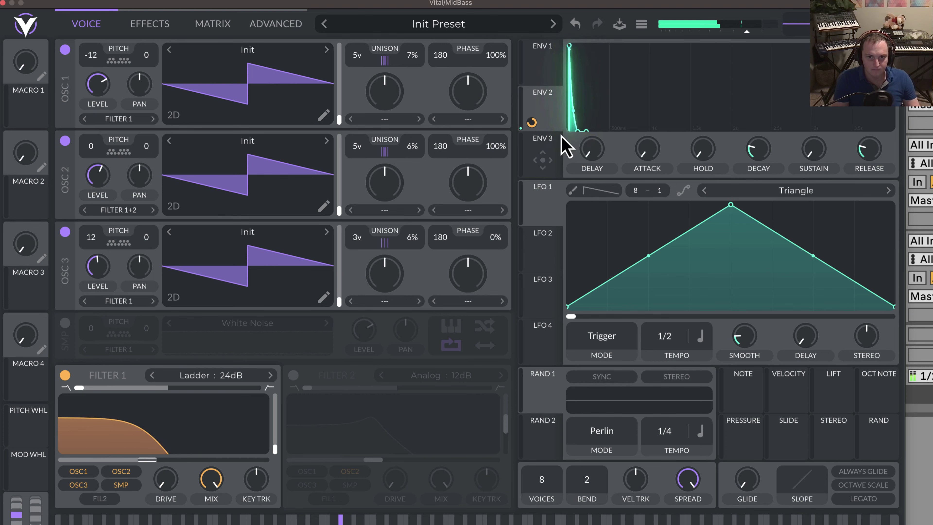
drag(534, 127, 534, 125)
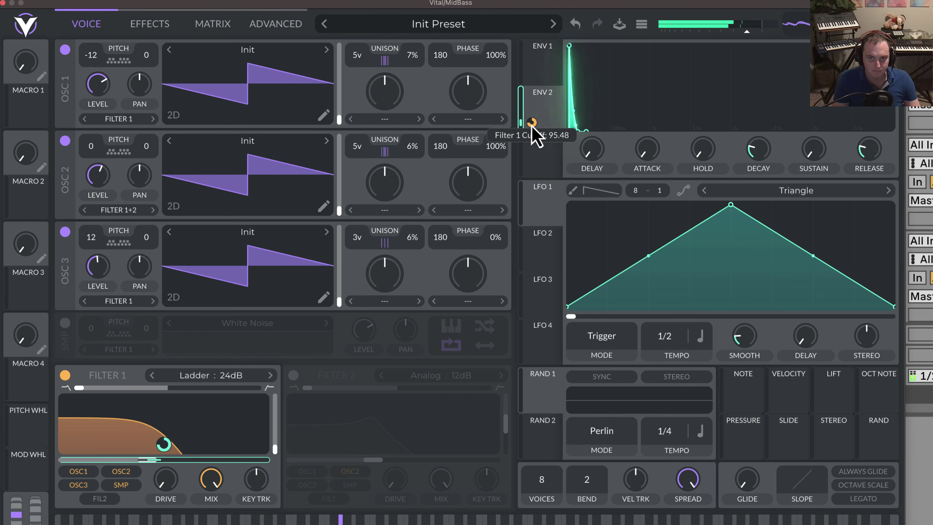
Enable the White Noise sampler with random phase and set it to a low level.
click(65, 322)
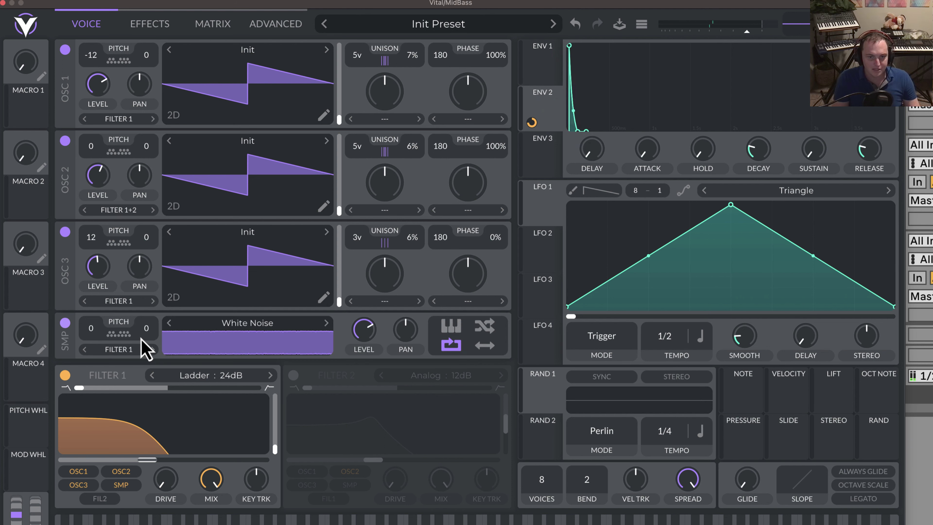
click(484, 326)
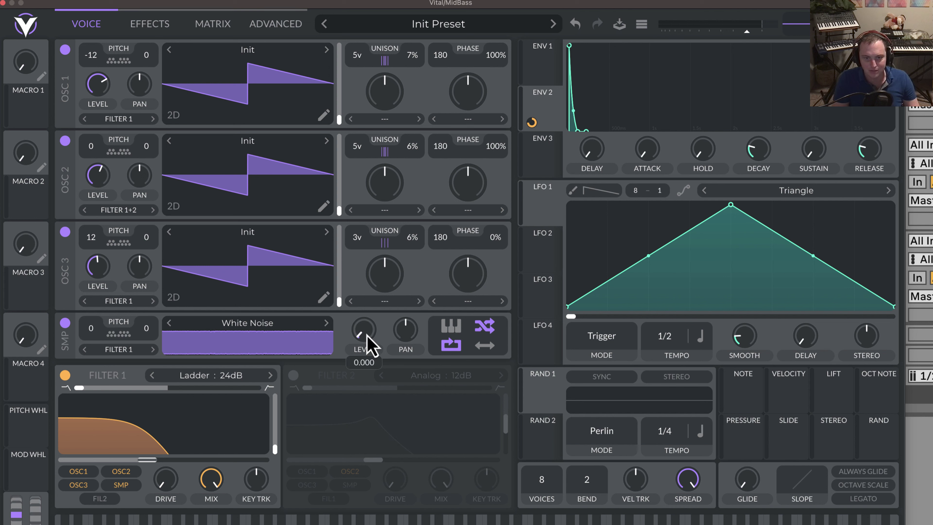
drag(368, 339, 372, 314)
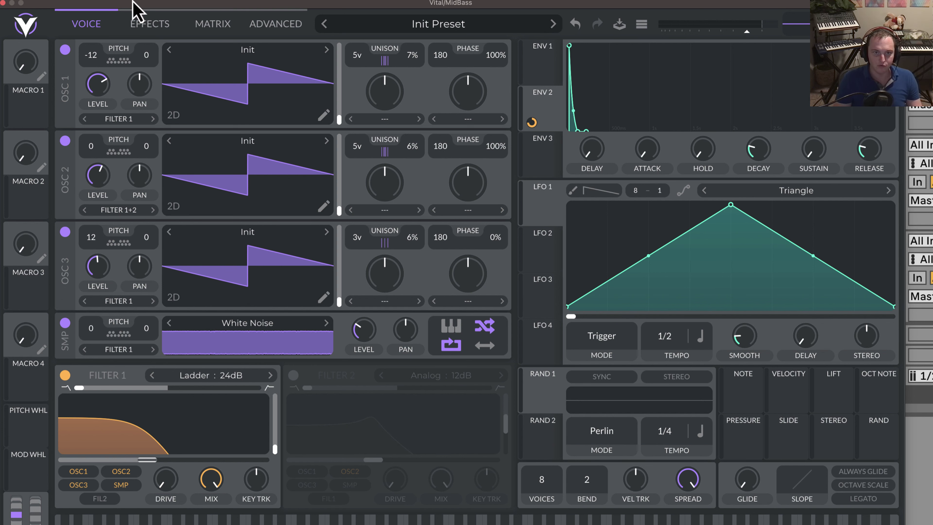
Enable a Soft Clip distortion at the start of the effects chain with a drive of about 1.9 dB.
click(147, 25)
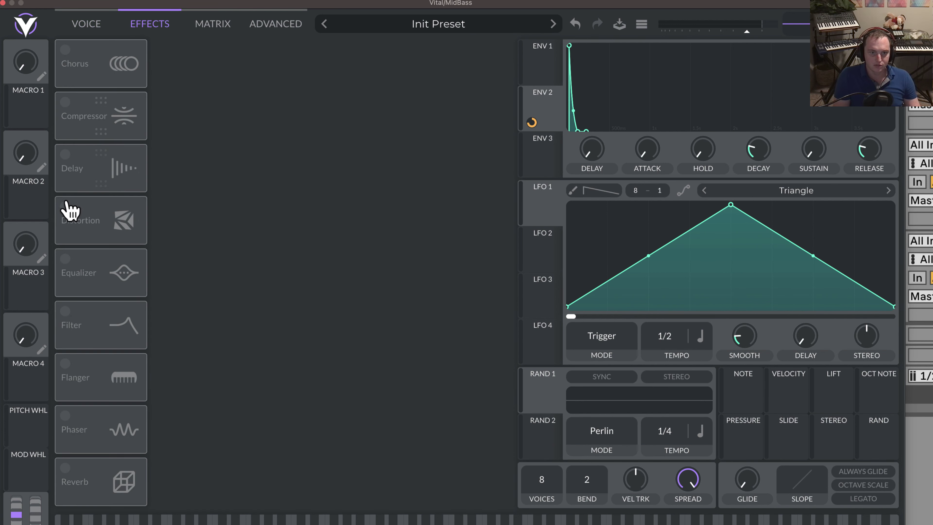
drag(97, 232, 152, 92)
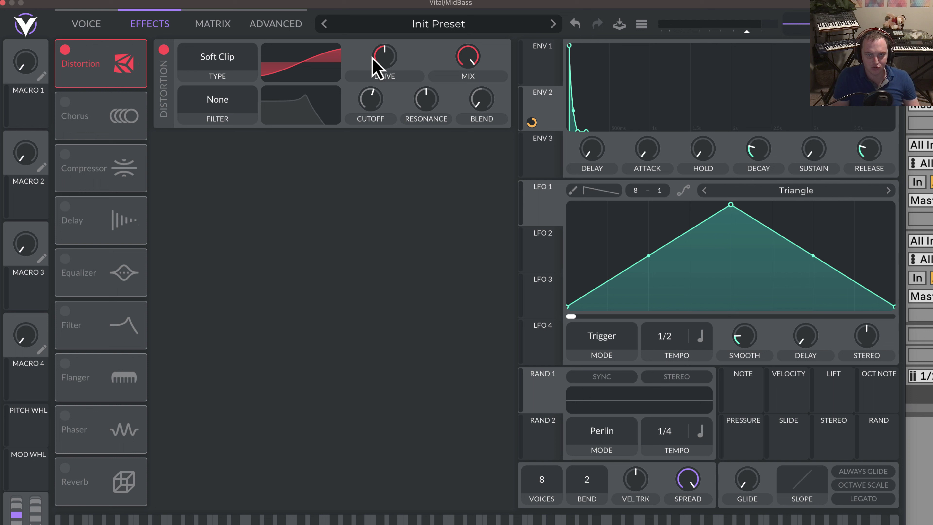
drag(374, 67, 407, 39)
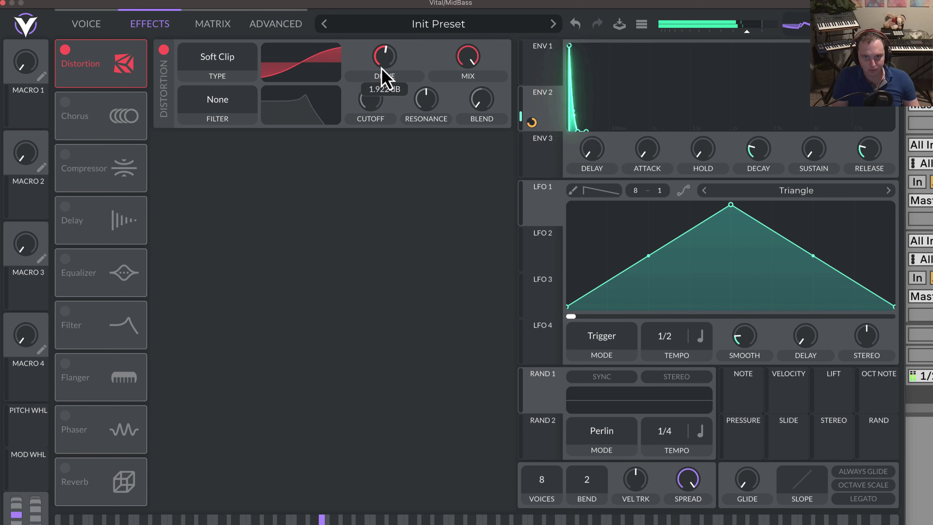
Raise the distortion drive to about 4.7 dB, comparing the sound with the effect bypassed and enabled.
click(163, 51)
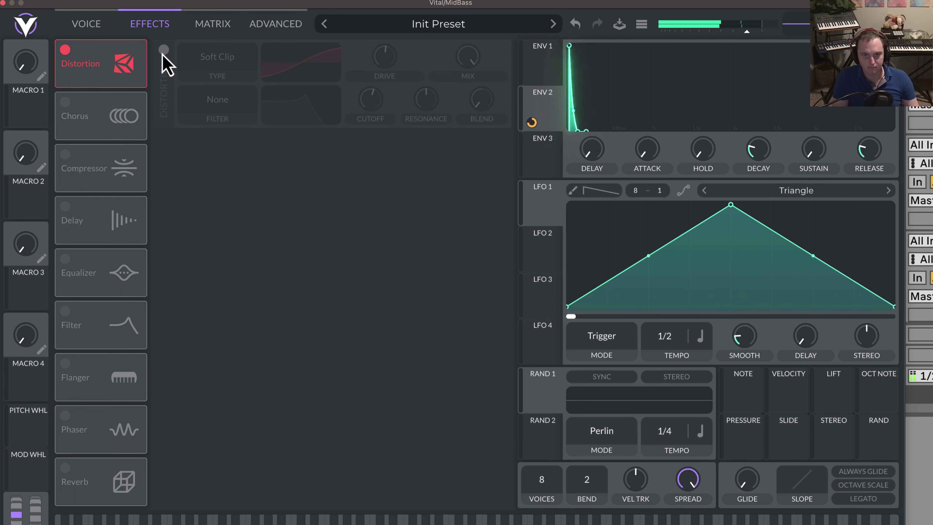
click(163, 51)
drag(391, 75, 392, 62)
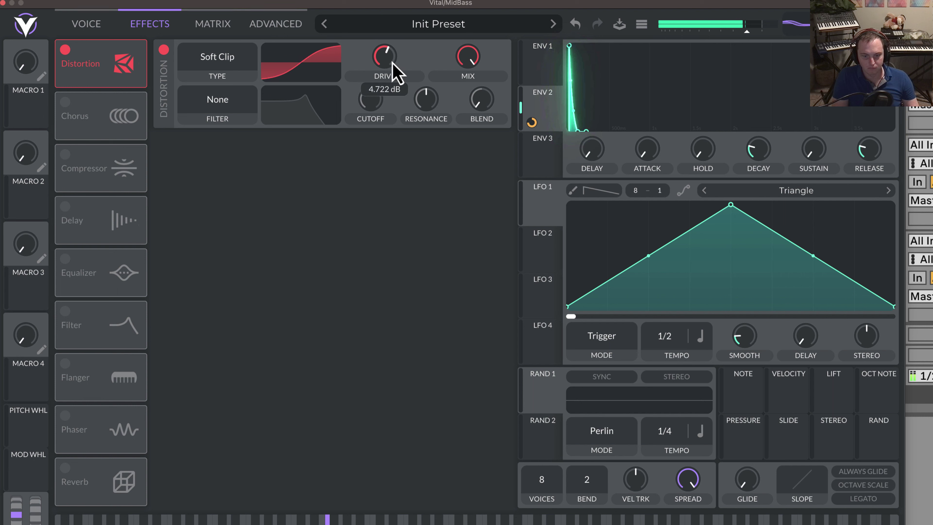
click(163, 50)
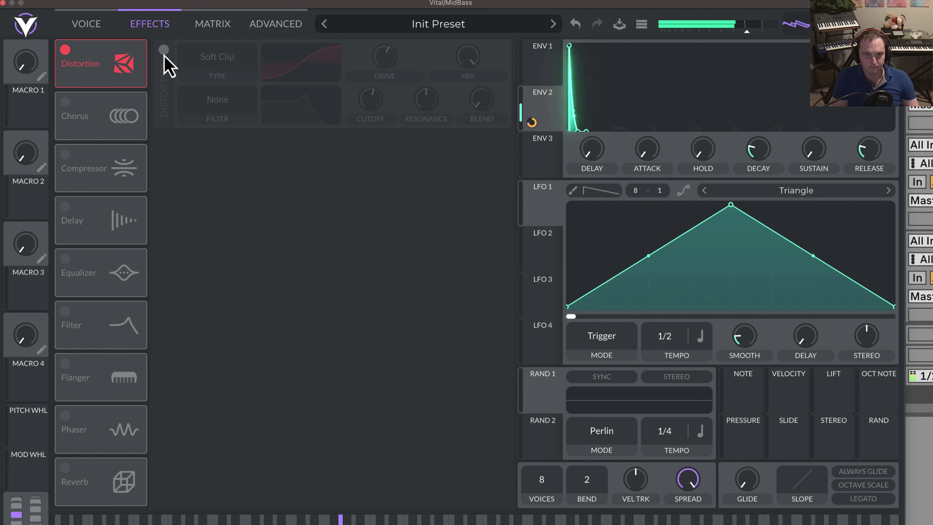
click(164, 51)
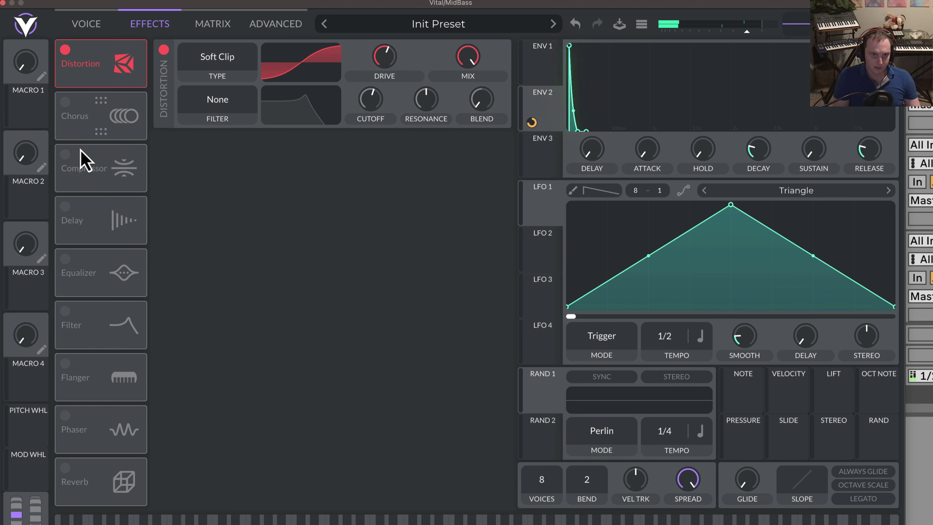
Enable the Multiband compressor at roughly a third mix, compare it bypassed, and fine-tune its low-band gain and release.
click(65, 156)
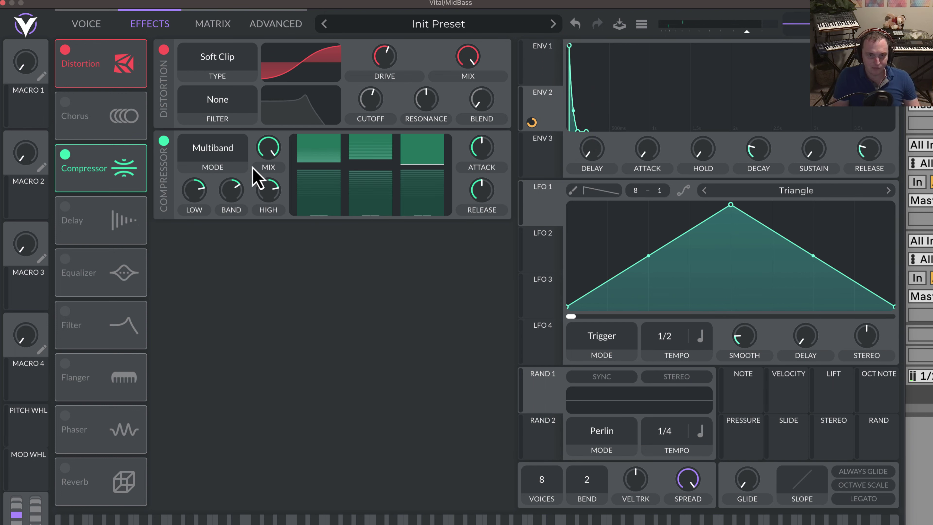
drag(253, 167, 271, 254)
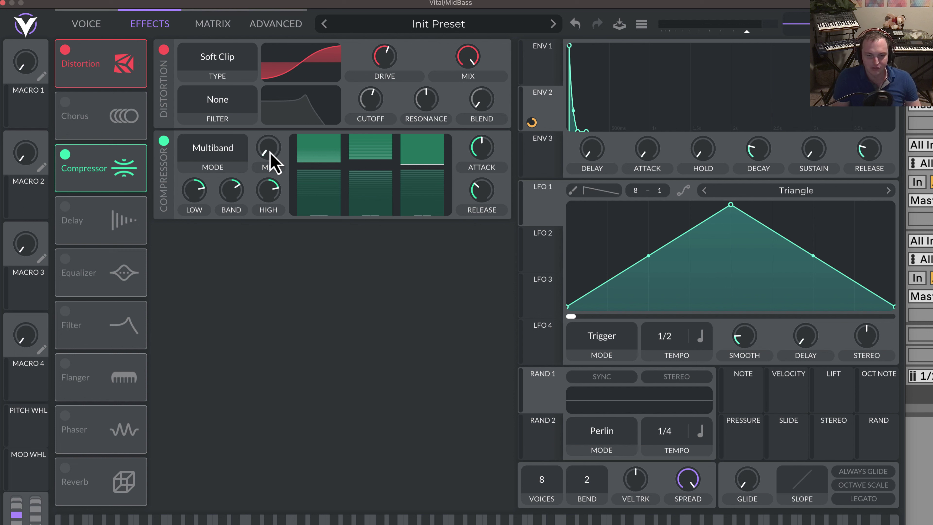
mouse_move(270, 152)
mouse_down()
mouse_move(272, 144)
mouse_move(279, 191)
mouse_move(282, 155)
mouse_up()
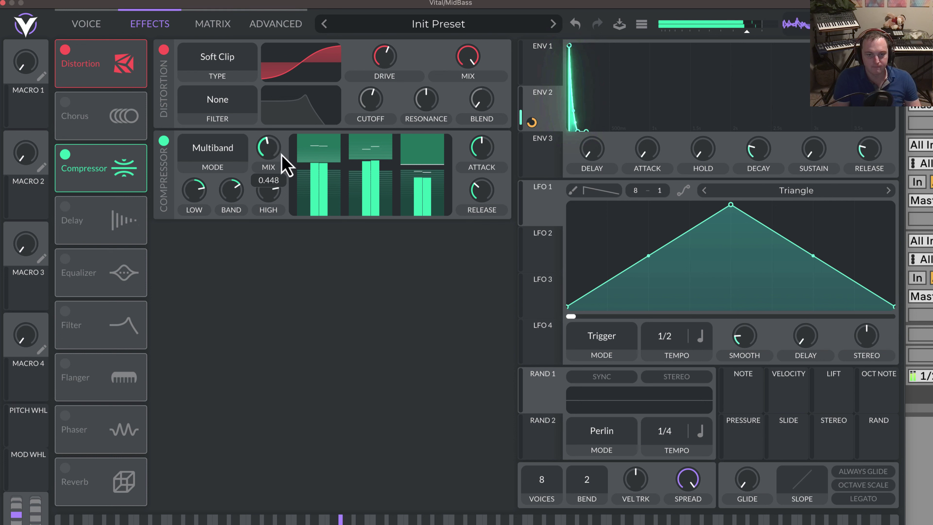
click(164, 142)
click(164, 142)
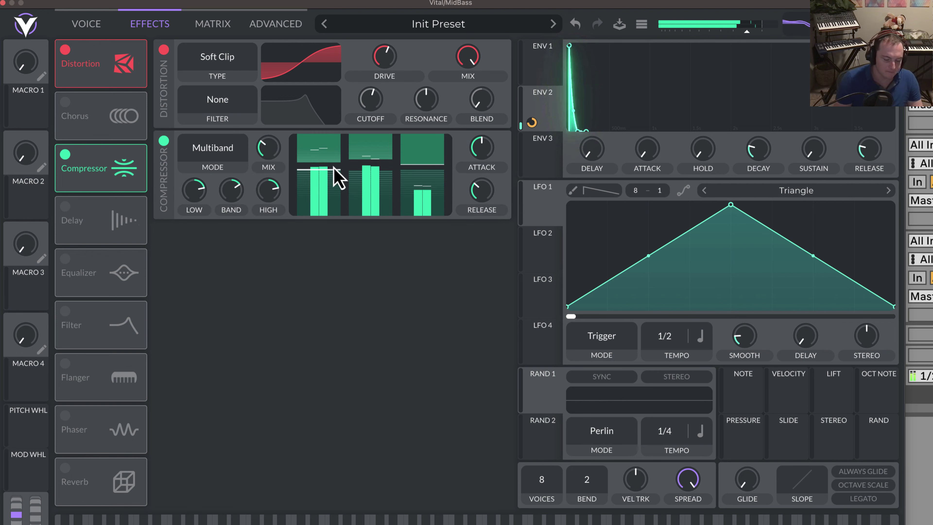
drag(192, 206, 189, 209)
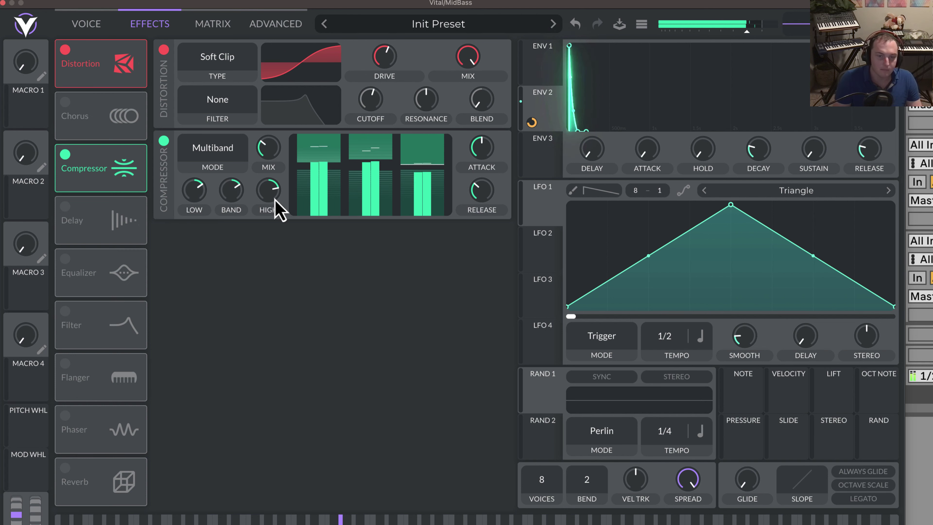
drag(479, 202, 482, 196)
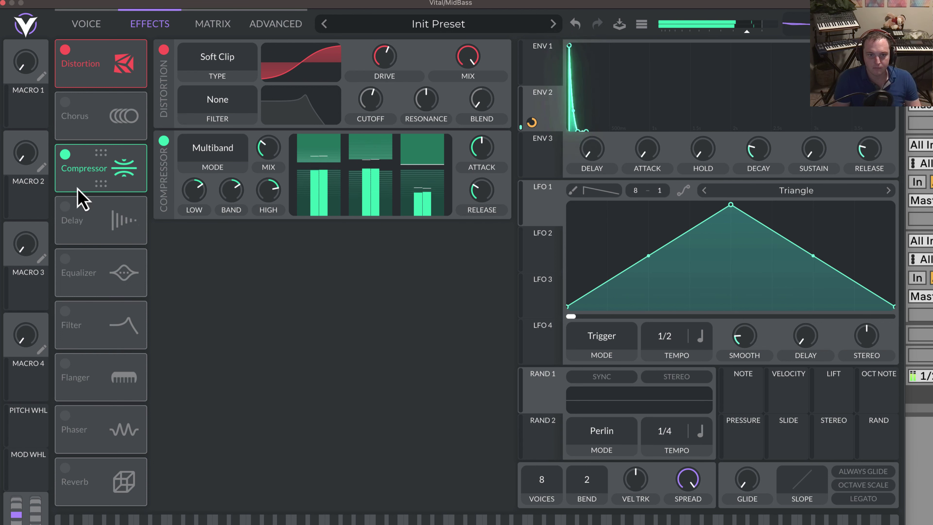
Enable the Equalizer directly after the Compressor and turn its low band into a high-pass at about 44 semitones and -2.5 dB.
click(65, 258)
drag(68, 259, 73, 221)
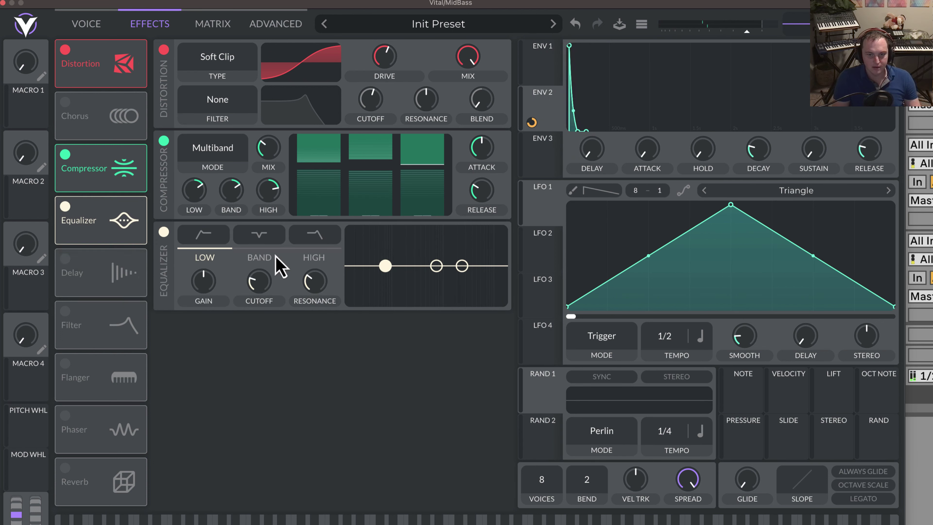
click(203, 238)
drag(385, 274, 391, 274)
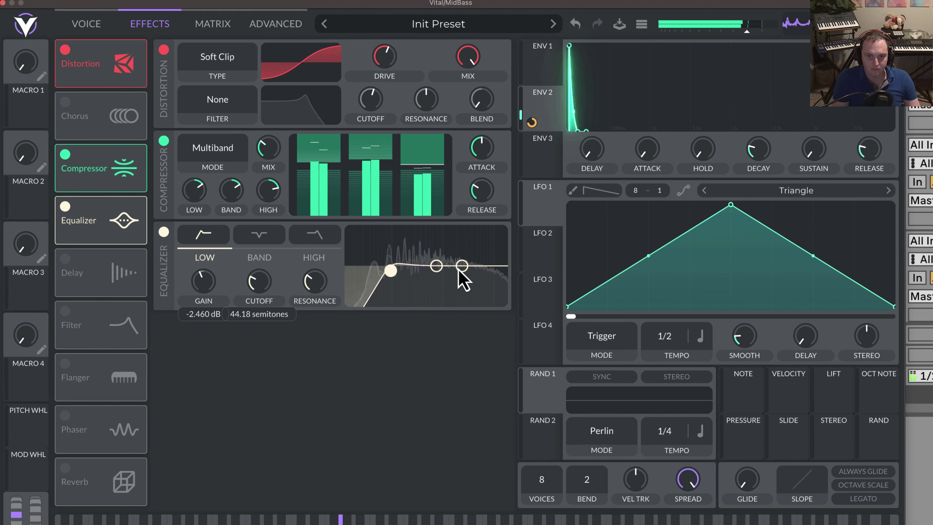
Boost the equalizer's high shelf by about 1.5 dB around 102.5 semitones and add a gentle mid-band boost just above the low cut.
drag(463, 270, 465, 263)
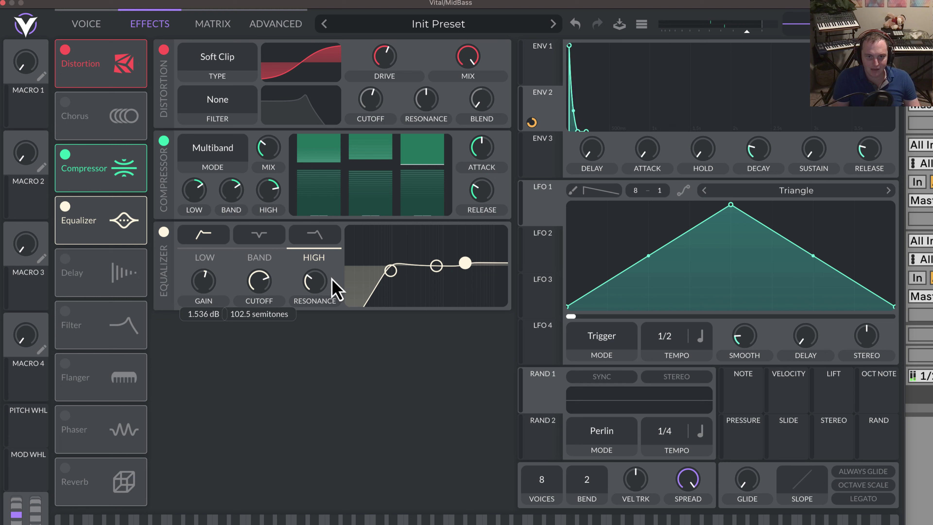
mouse_move(320, 299)
drag(317, 289, 317, 293)
drag(459, 265, 402, 261)
drag(313, 280, 305, 306)
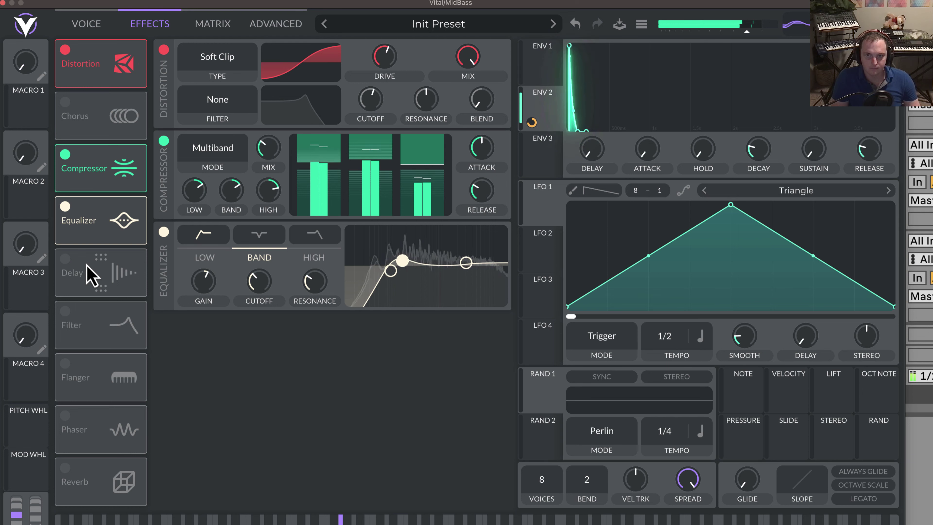
Enable the Delay in Ping Pong mode with 1/8 times, choose the first time's sync type, and set the mix to about 16.5%.
click(73, 273)
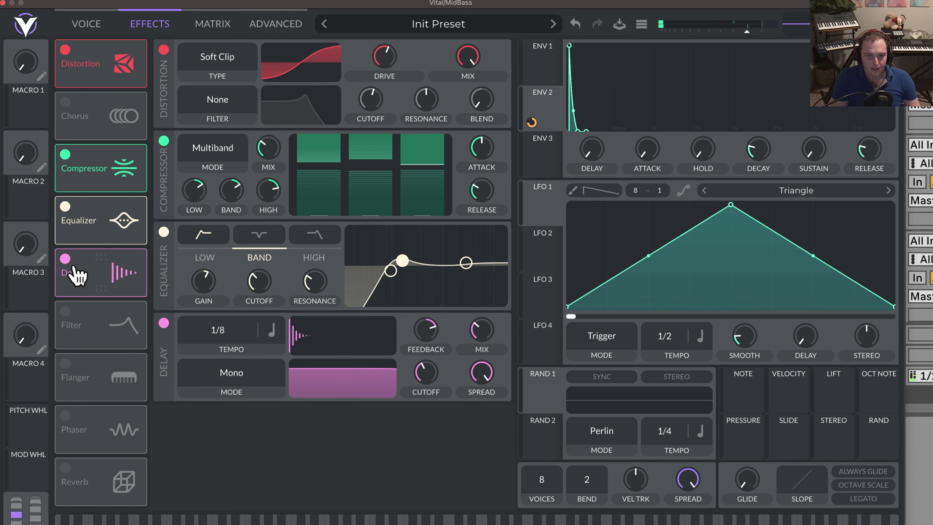
click(217, 389)
click(223, 419)
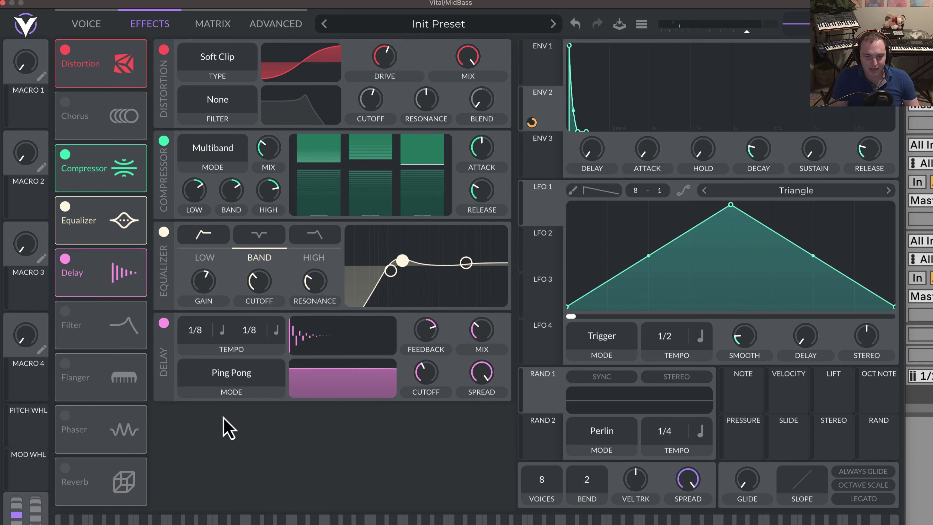
click(222, 343)
click(235, 383)
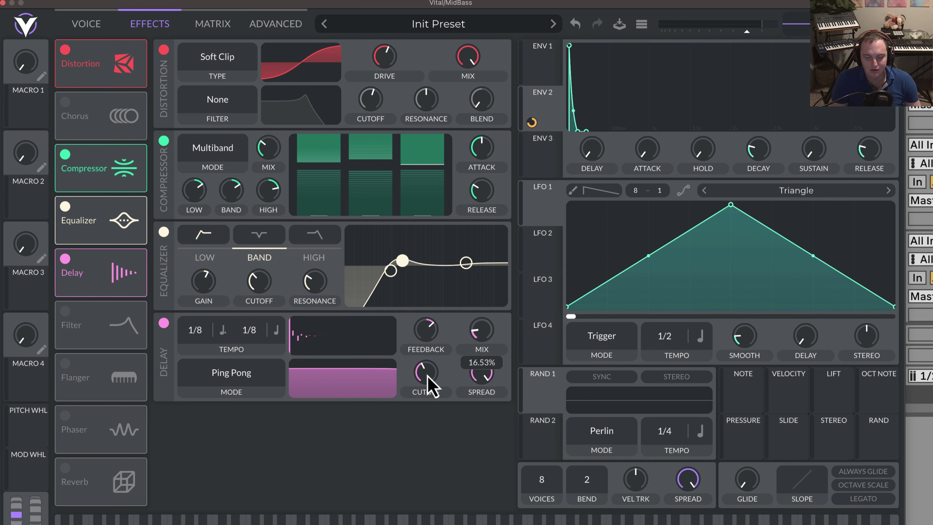
Narrow the delay's filter to cut its lows and highs, and slightly reduce its feedback and mix.
drag(366, 383, 365, 393)
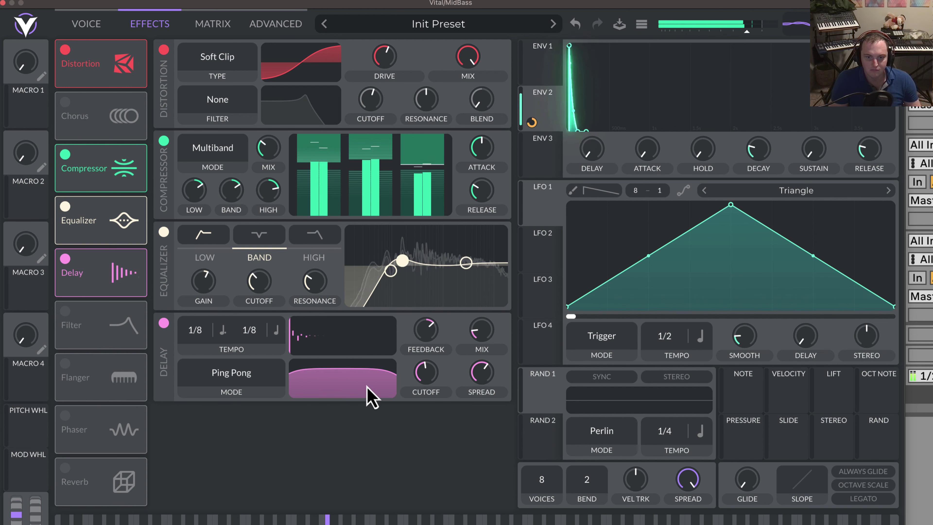
drag(429, 344, 428, 345)
mouse_move(479, 349)
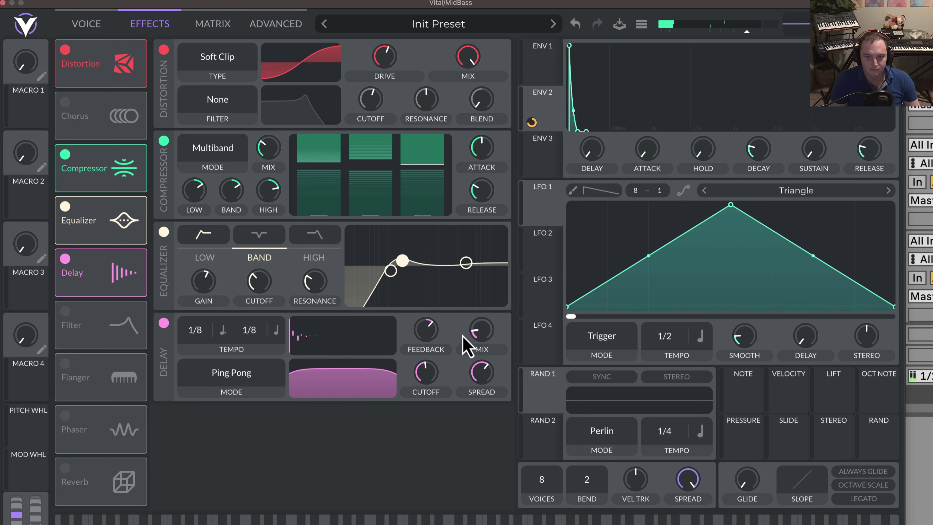
drag(477, 333, 476, 338)
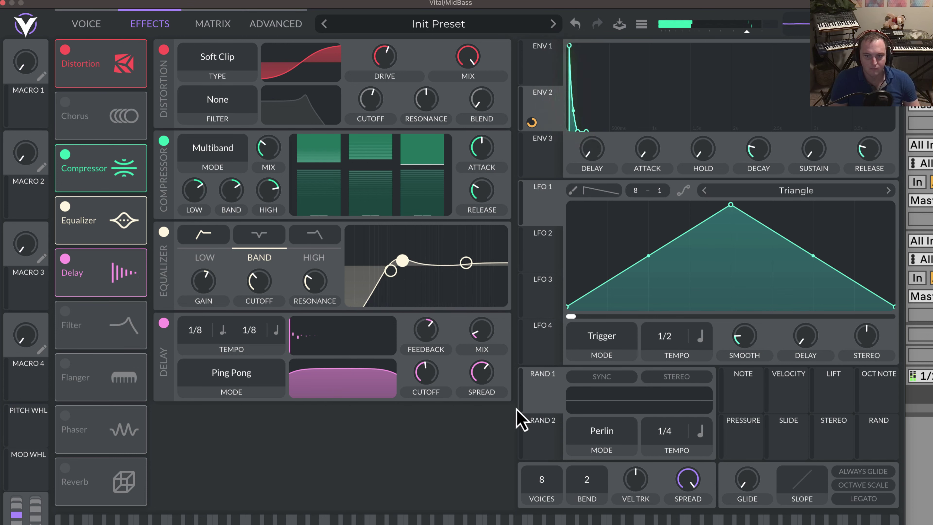
mouse_move(434, 335)
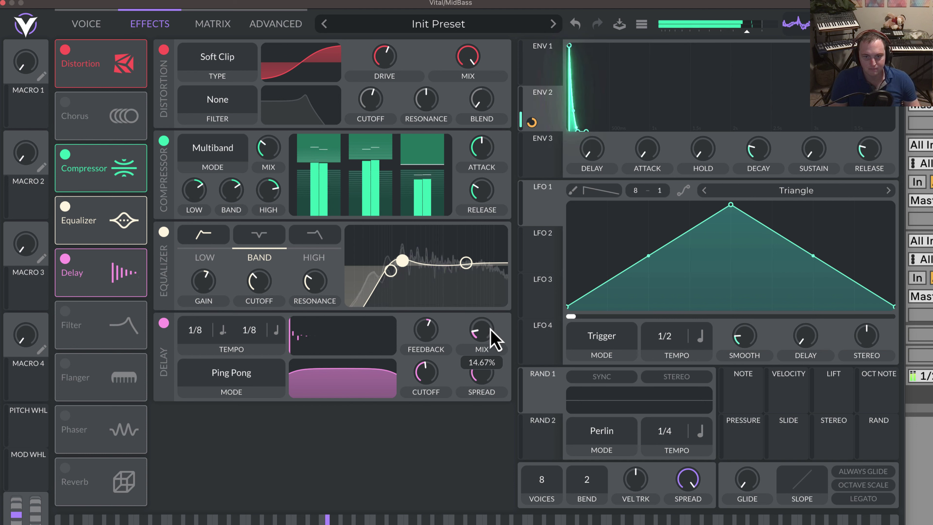
drag(492, 330, 462, 347)
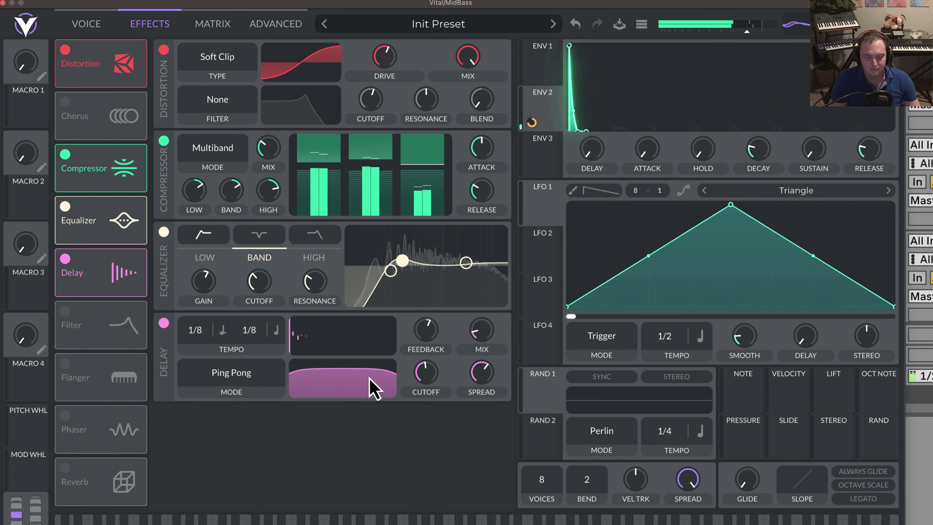
mouse_move(368, 378)
mouse_down()
mouse_move(380, 380)
mouse_move(358, 386)
mouse_move(368, 389)
mouse_up()
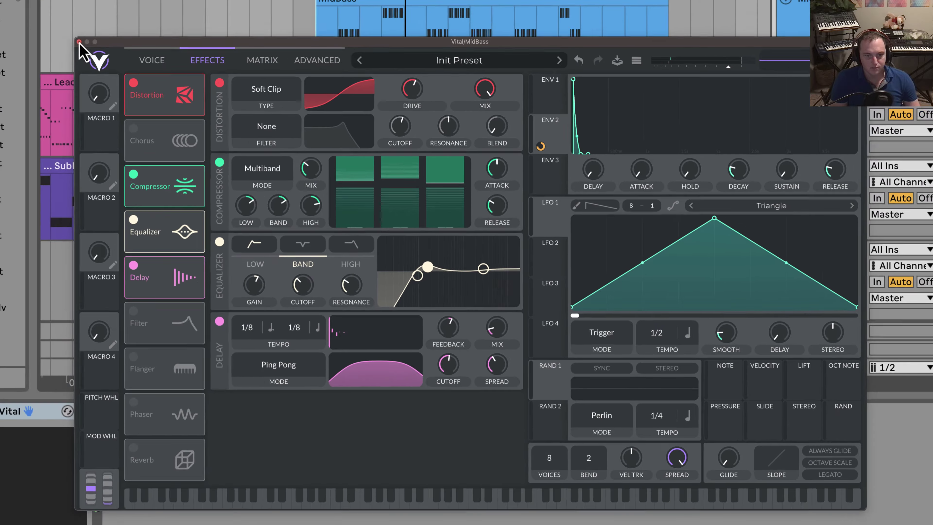
Close the synth window and lower the MidBass track's volume to -5.8 dB, comparing playback with the track muted and active.
click(3, 3)
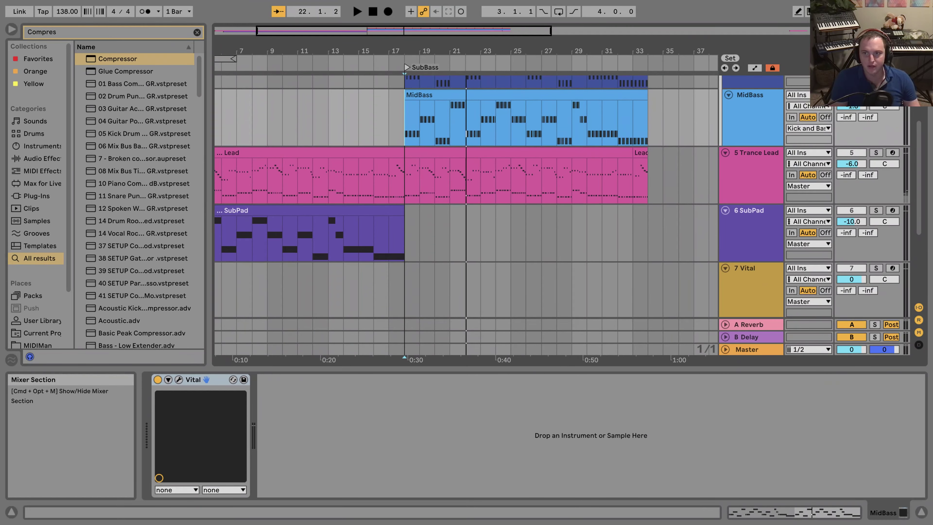
scroll(614, 250, up, 5)
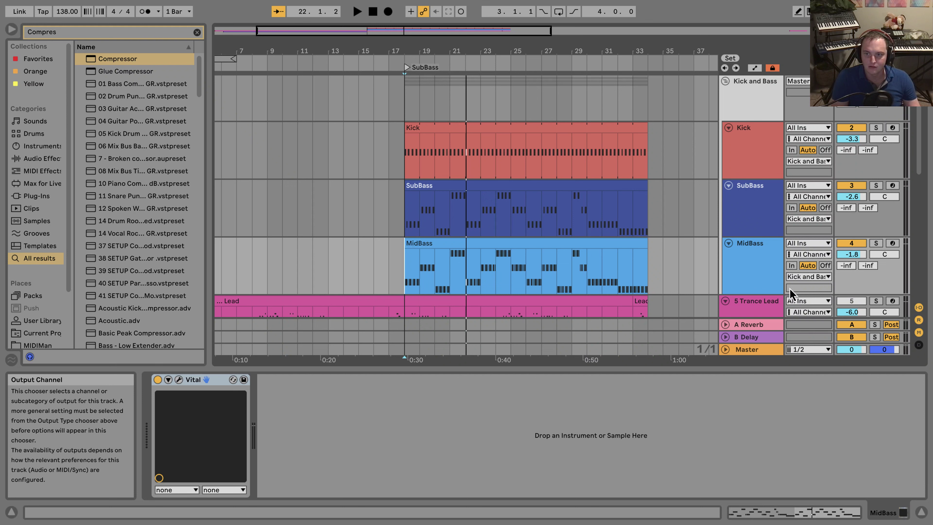
mouse_move(852, 255)
mouse_down()
mouse_move(852, 280)
mouse_move(852, 238)
mouse_up()
key(space)
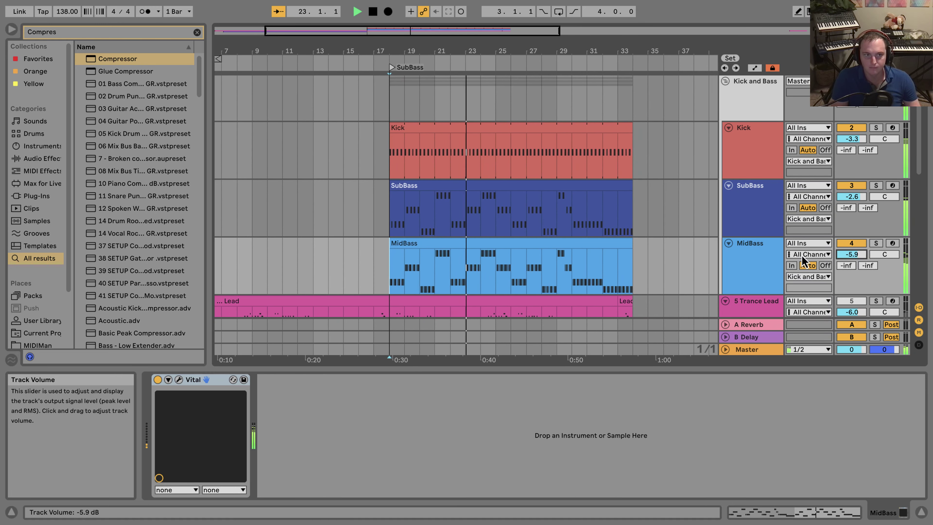
click(859, 242)
click(858, 242)
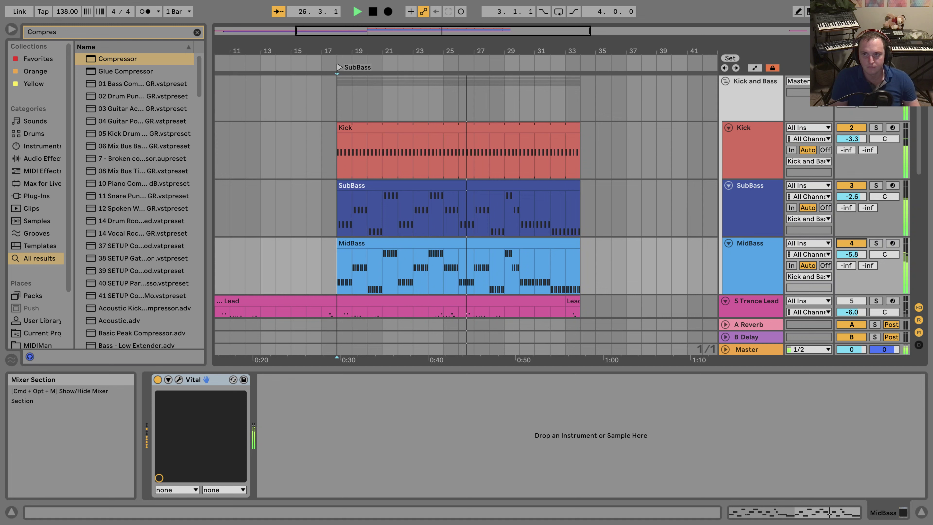
Add a Compressor after Vital on the MidBass track and sidechain it from the Kick track.
drag(118, 58, 290, 407)
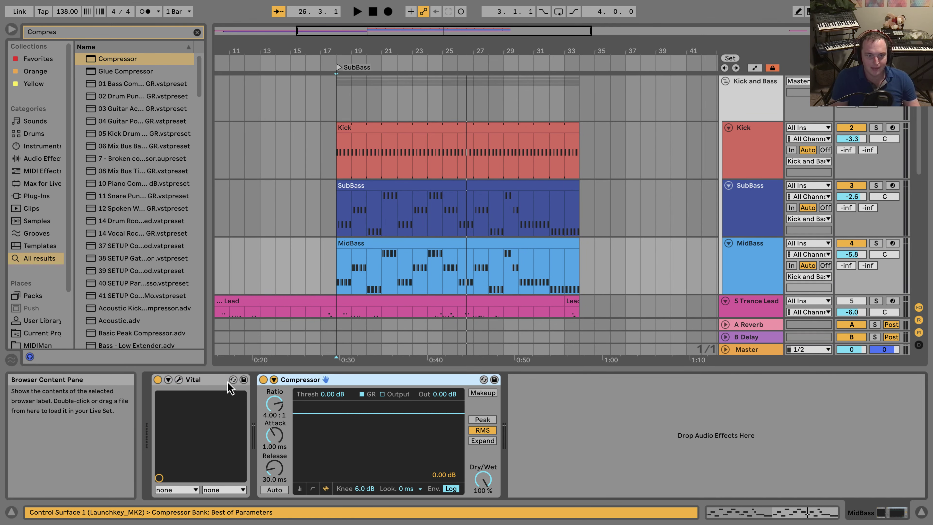
click(274, 379)
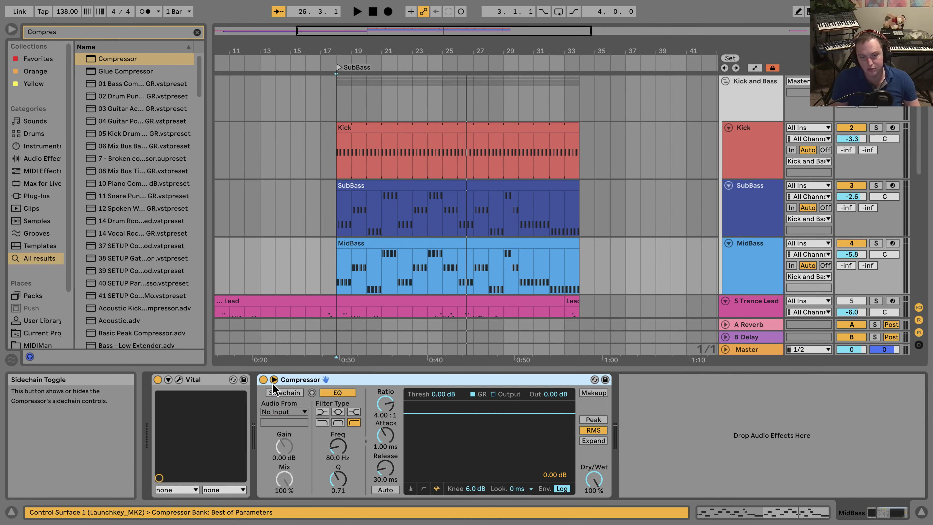
click(285, 410)
click(279, 292)
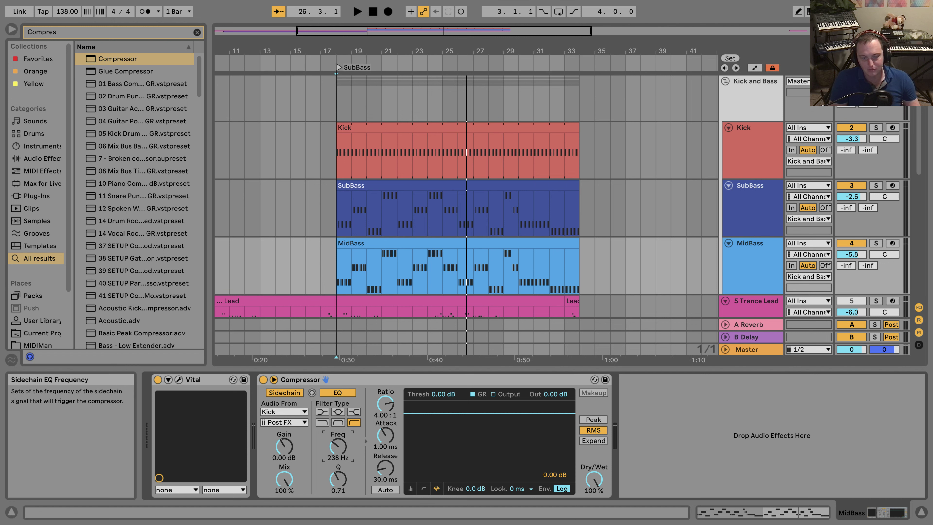
Set the compressor's sidechain EQ frequency to 320 Hz, ratio to inf:1, attack to 0.01 ms and release to 53.6 ms.
drag(338, 446, 338, 445)
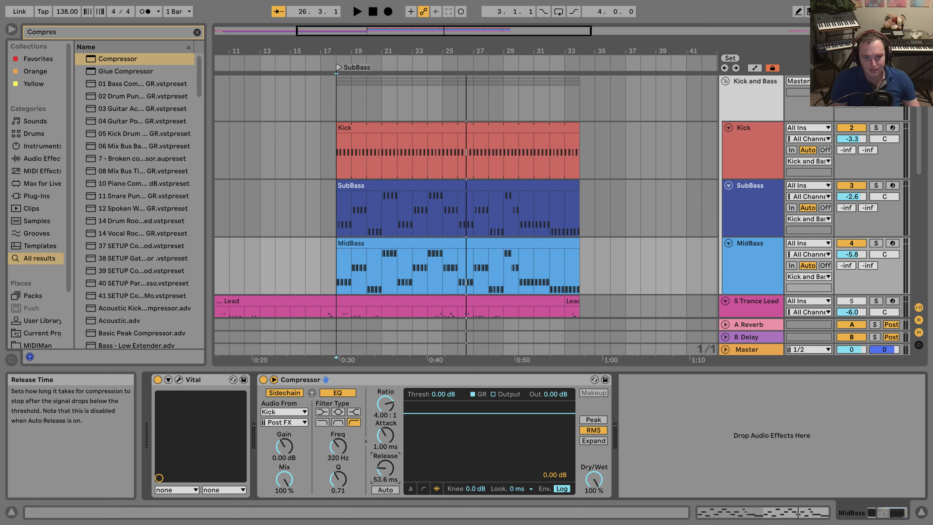
drag(386, 405, 386, 382)
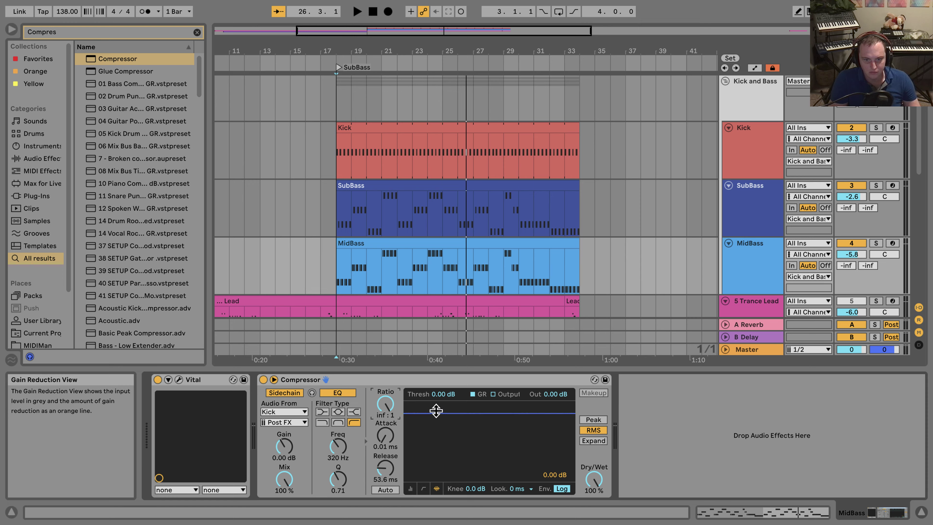
Lower the compressor's threshold to about -27.8 dB during playback, comparing a reduced dry/wet before restoring it to 100%.
key(space)
drag(436, 411, 436, 444)
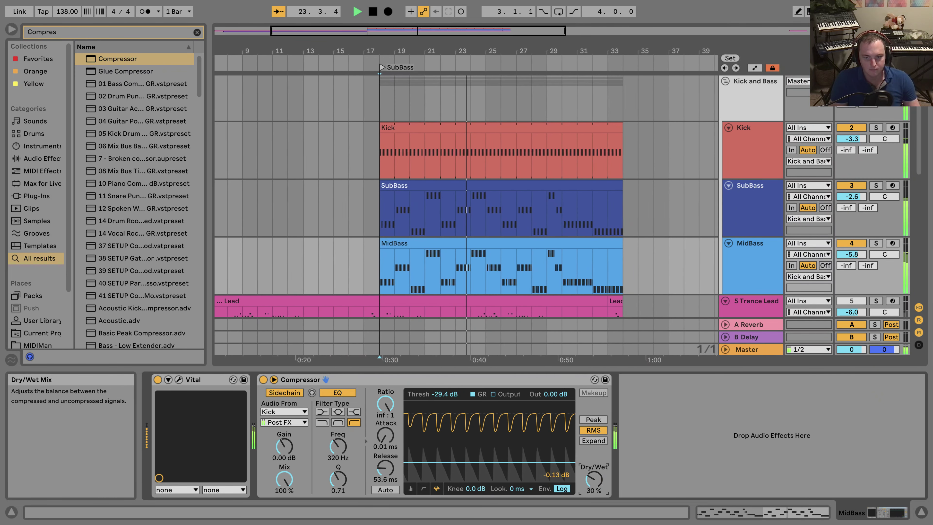
drag(594, 479, 594, 442)
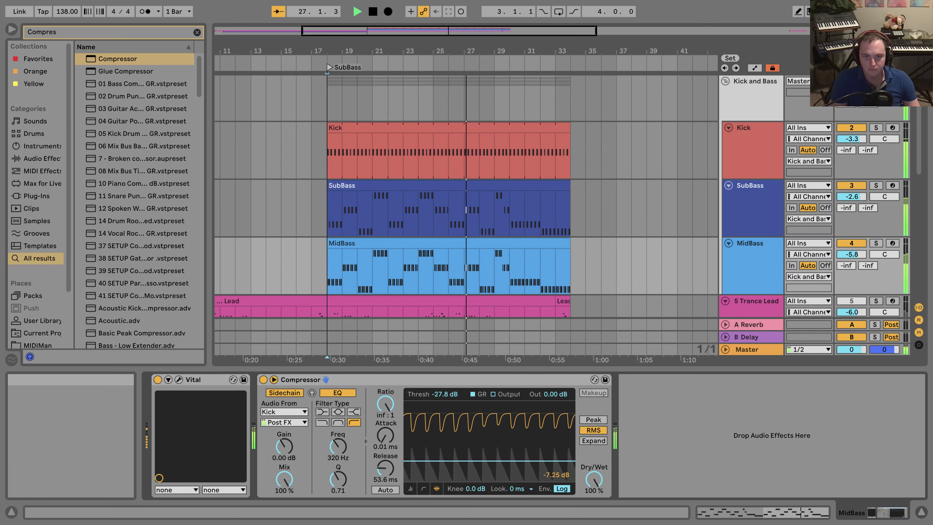
key(space)
Activate the Trance Lead track, replay from the start of the Kick clip, and set the MidBass volume to -5.7 dB.
click(320, 163)
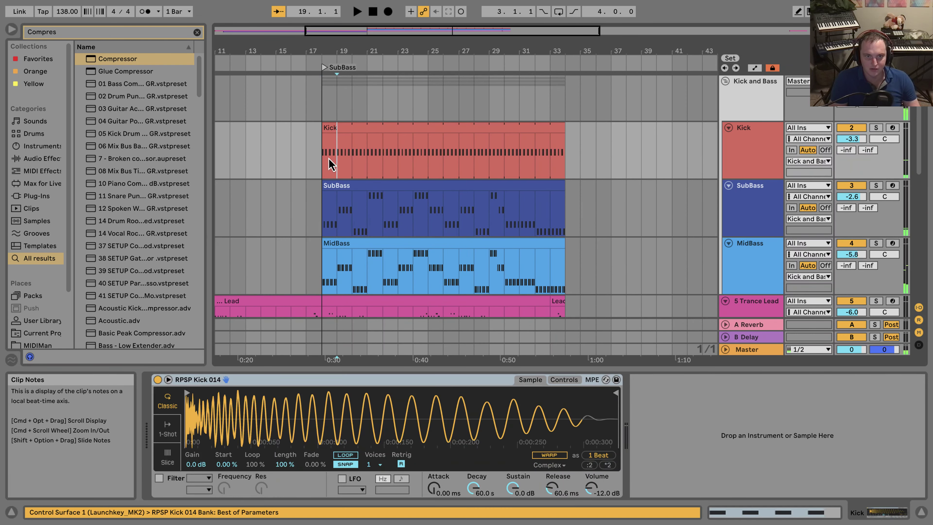
key(space)
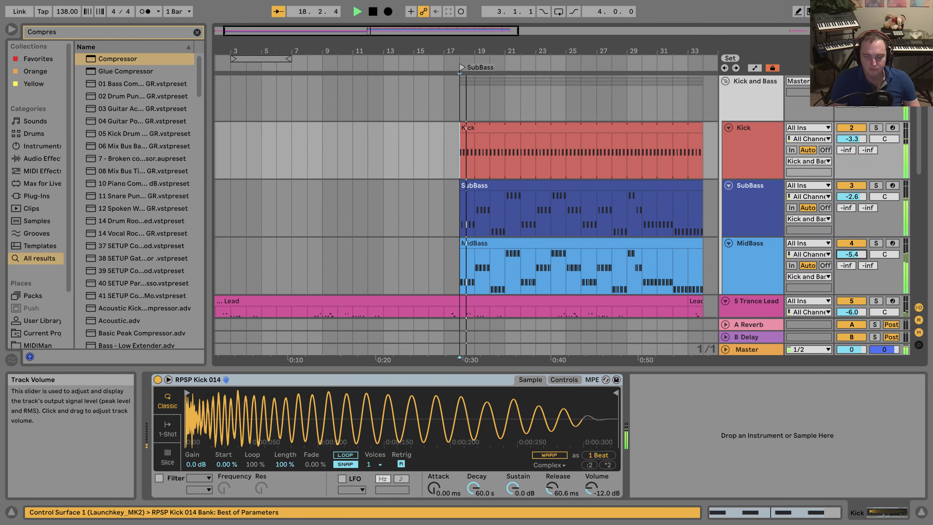
drag(851, 254, 850, 256)
Set the MidBass compressor's threshold to -29.4 dB while listening to it with the other tracks.
click(754, 259)
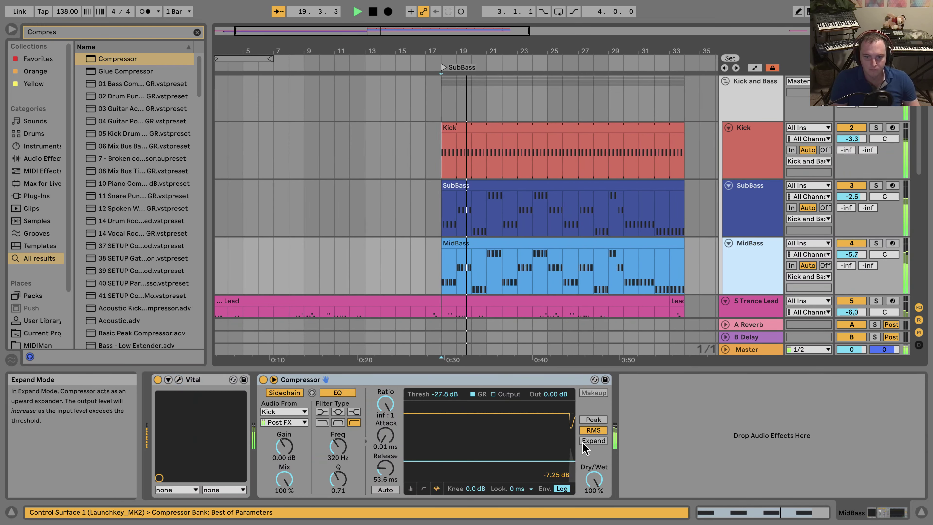
drag(514, 460, 514, 462)
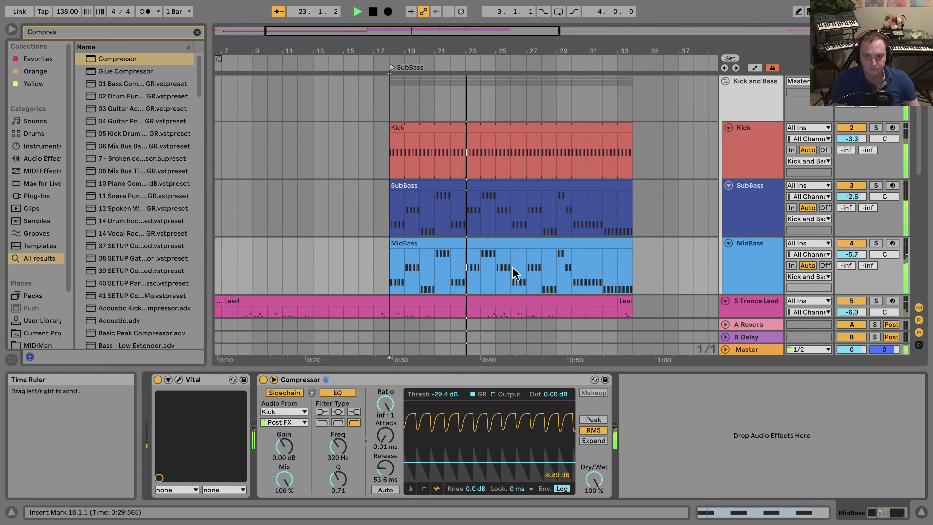
scroll(508, 266, down, 5)
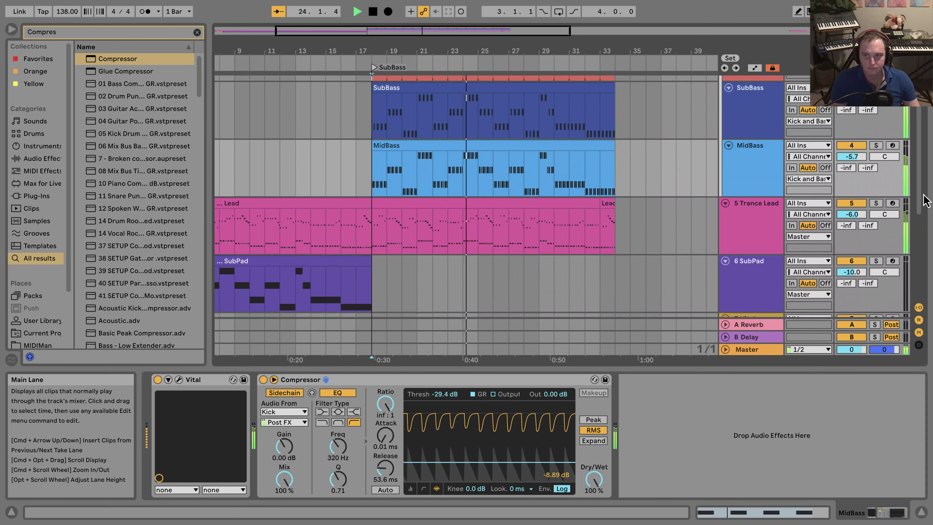
Lower the MidBass track volume to -6.1 dB while the arrangement plays.
drag(852, 157, 852, 159)
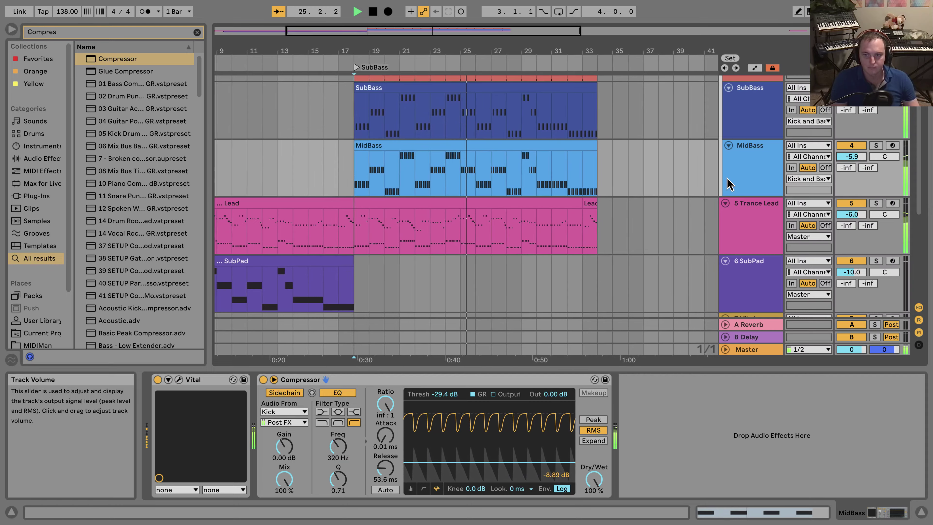
scroll(728, 184, up, 4)
scroll(771, 198, down, 2)
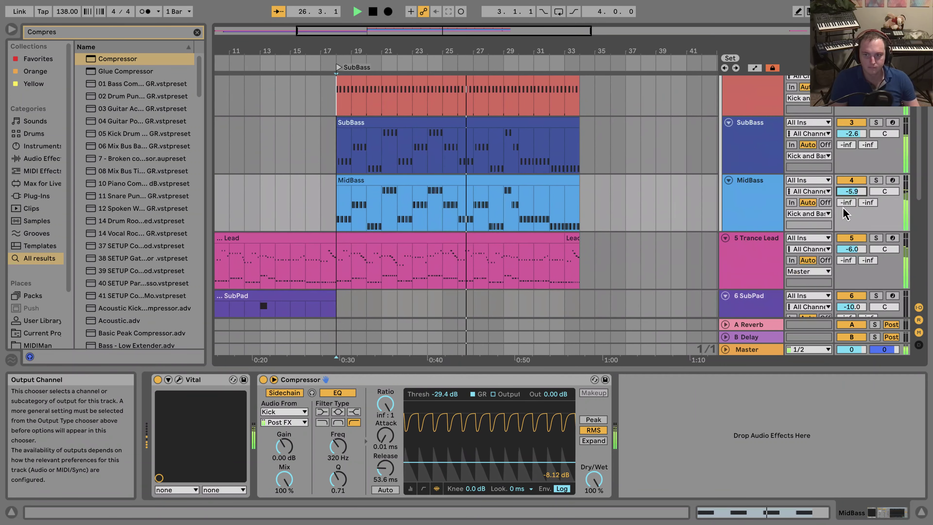
drag(851, 191, 858, 200)
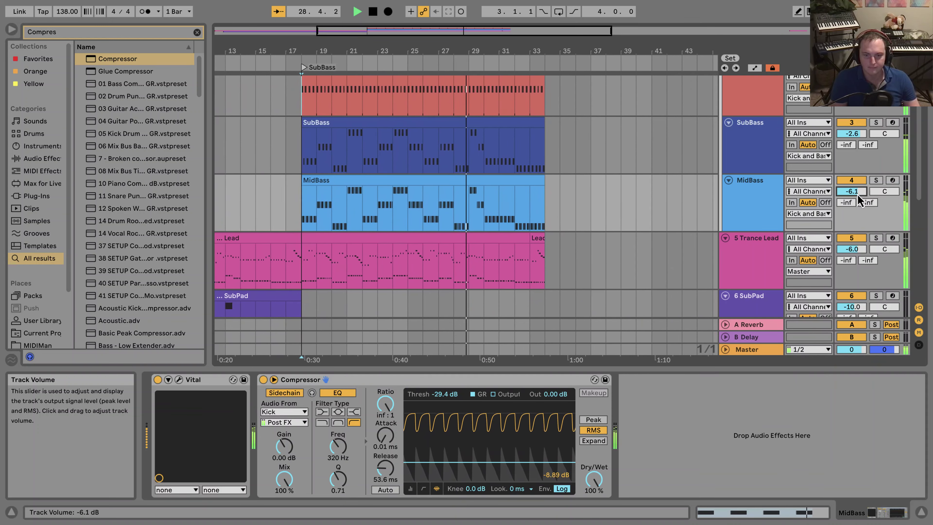
click(758, 191)
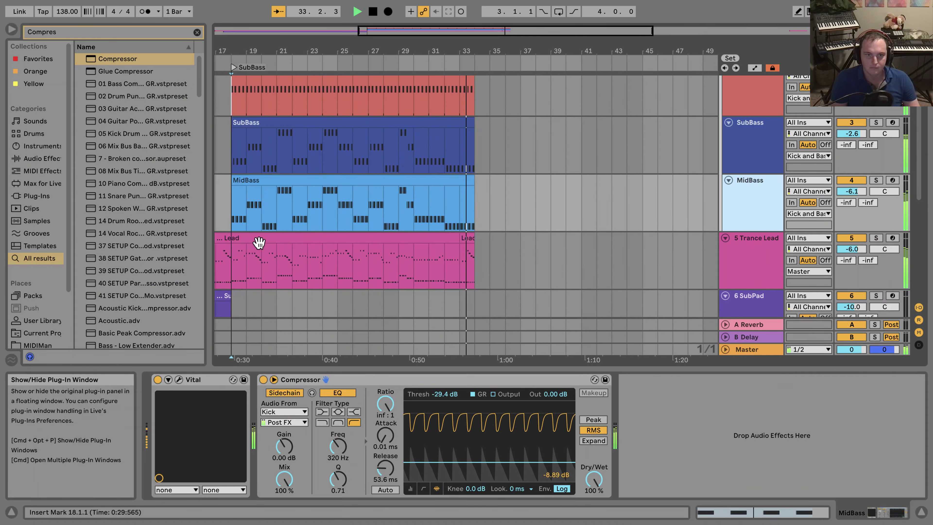
Replay from bar 18 and slightly raise the high band of Vital's equalizer on the MidBass track.
key(space)
key(space)
click(179, 380)
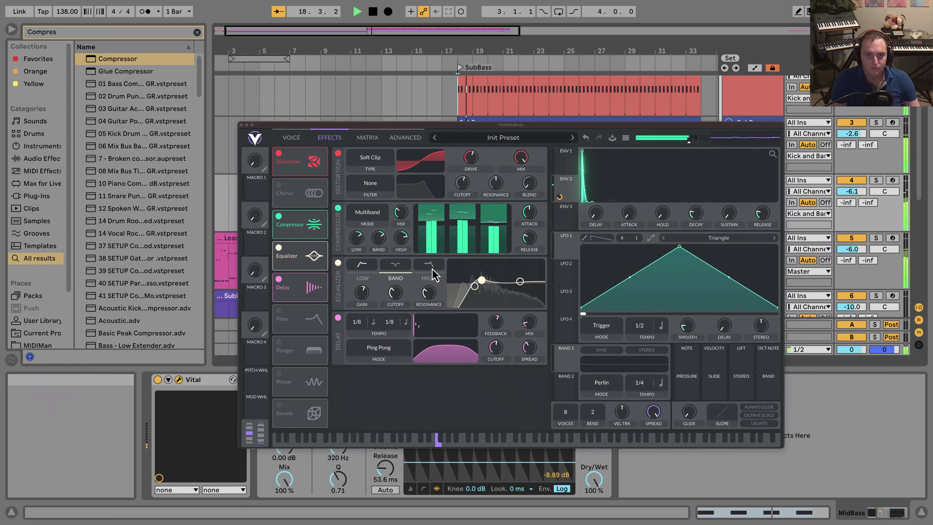
click(518, 282)
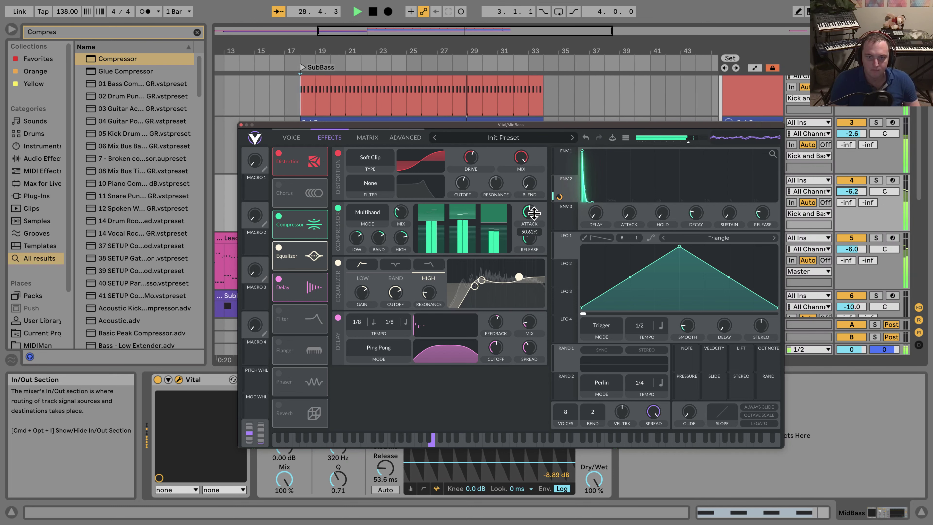
click(241, 125)
Lower the MidBass volume to -10.6 dB during playback from bar 18, comparing the mix with the track muted and active.
drag(851, 192, 851, 201)
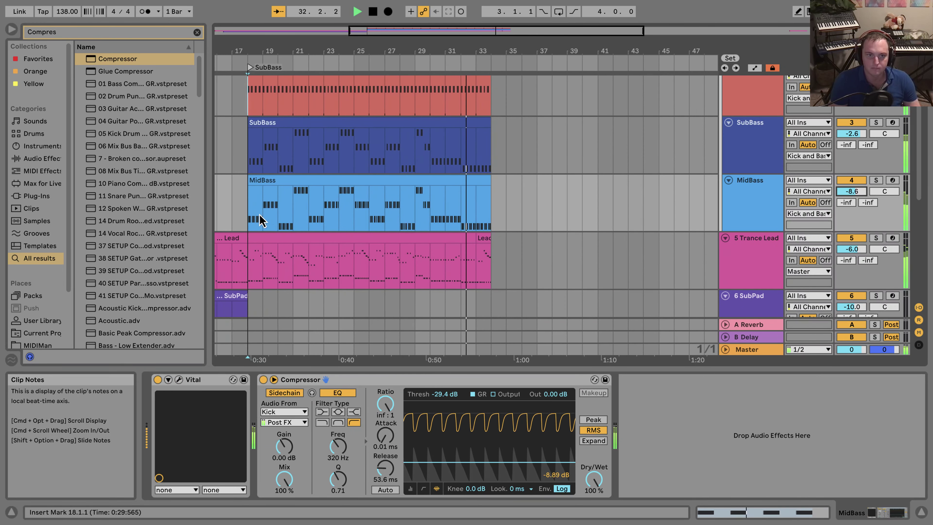
key(space)
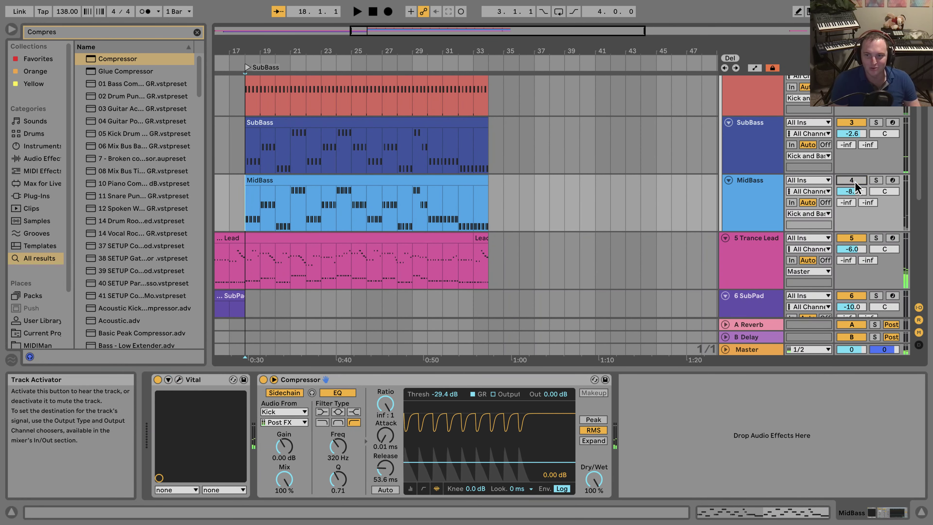
key(space)
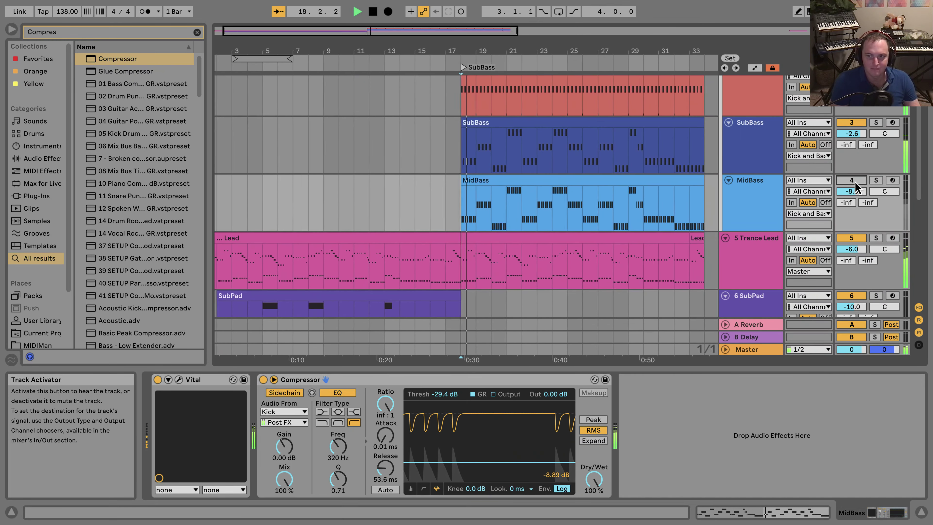
drag(854, 188, 854, 211)
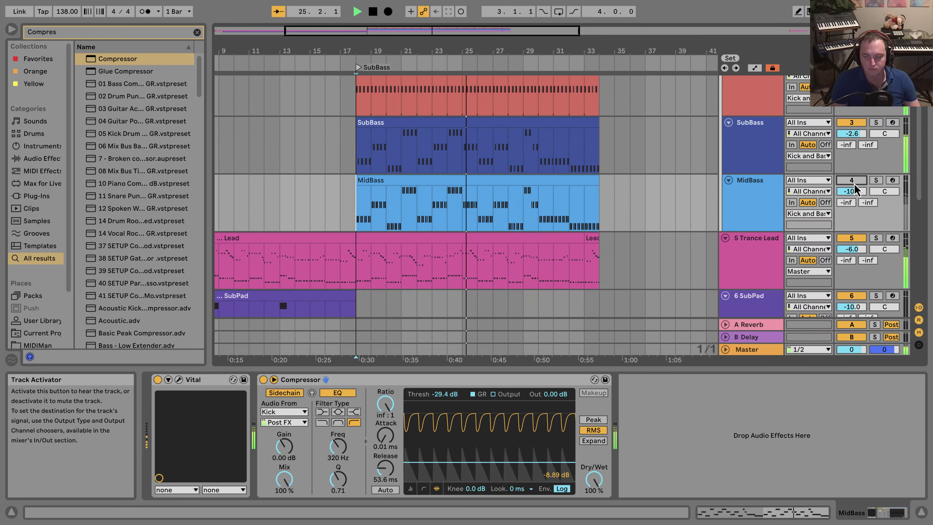
click(854, 184)
click(853, 181)
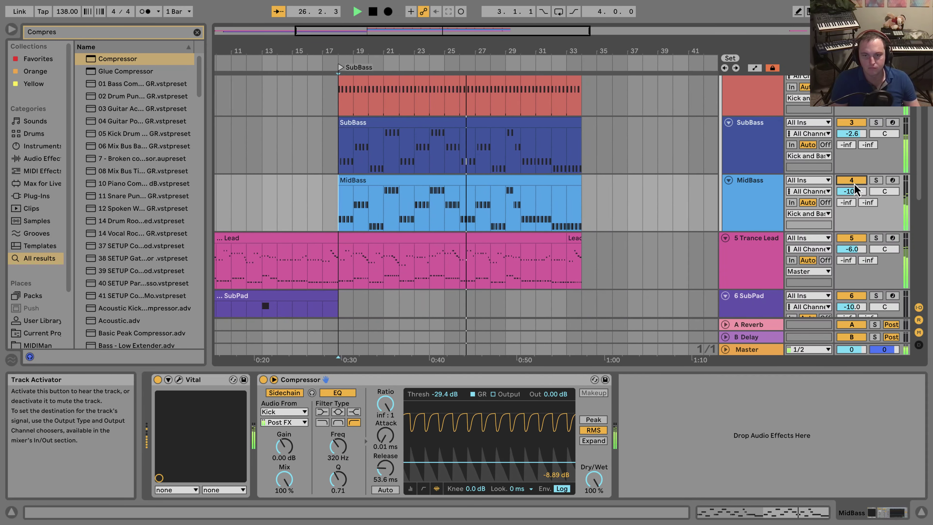
Copy bar 18 of the Kick, SubBass and MidBass clips to bar 34 and duplicate it repeatedly up to bar 44.
scroll(546, 217, up, 3)
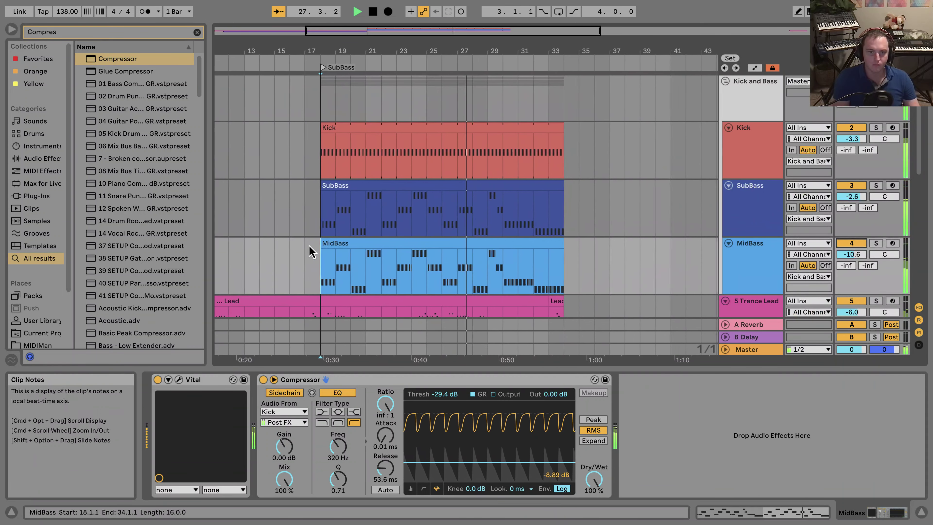
drag(318, 167, 330, 261)
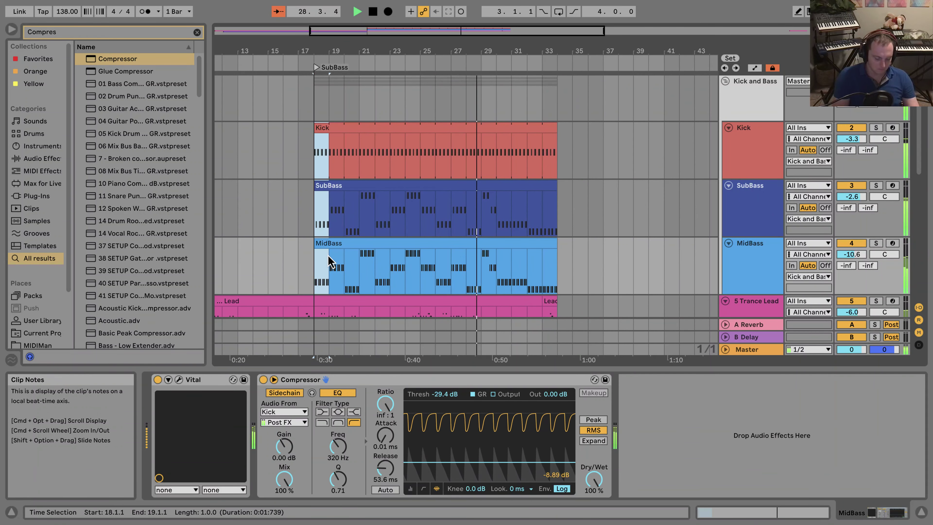
click(556, 143)
key(super+v)
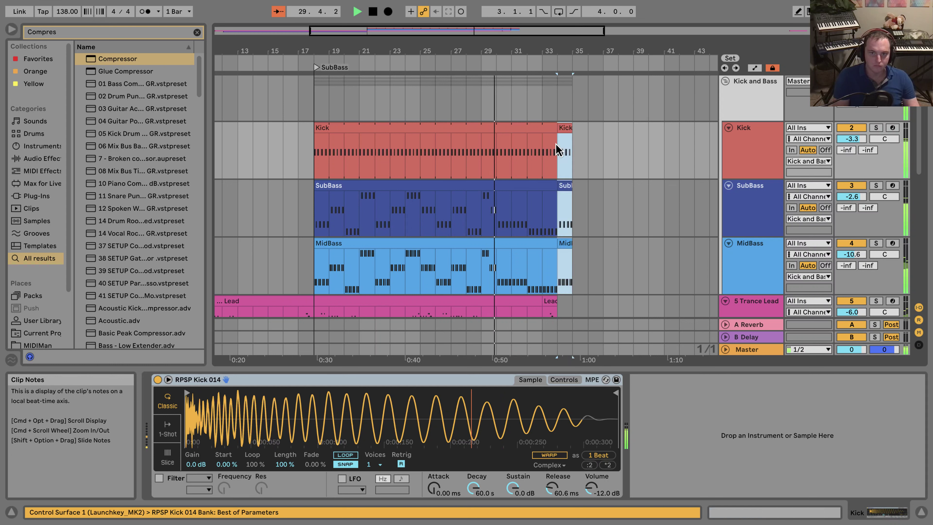
key(super+d)
key(super+d)
key(super+d)
key(super+d)
key(super+d)
key(super+d)
key(super+d)
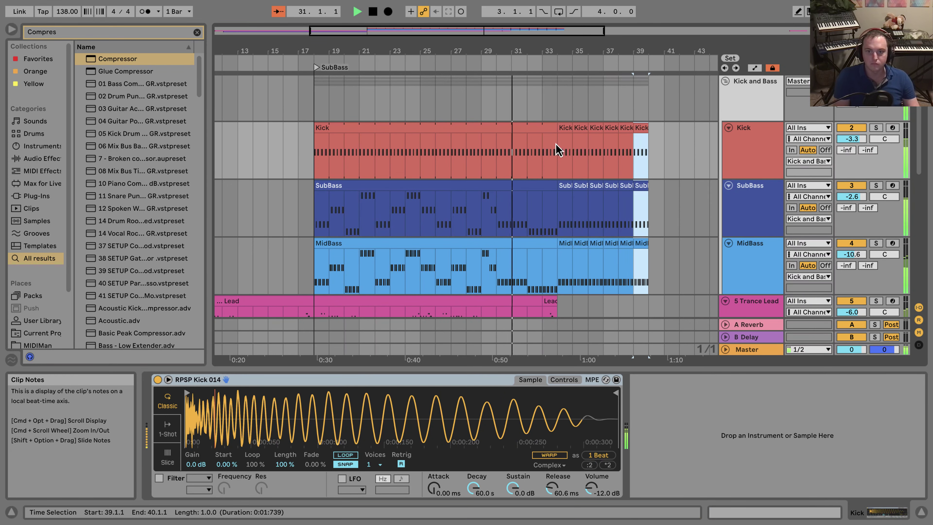
key(super+d)
key(super+d)
drag(571, 55, 475, 50)
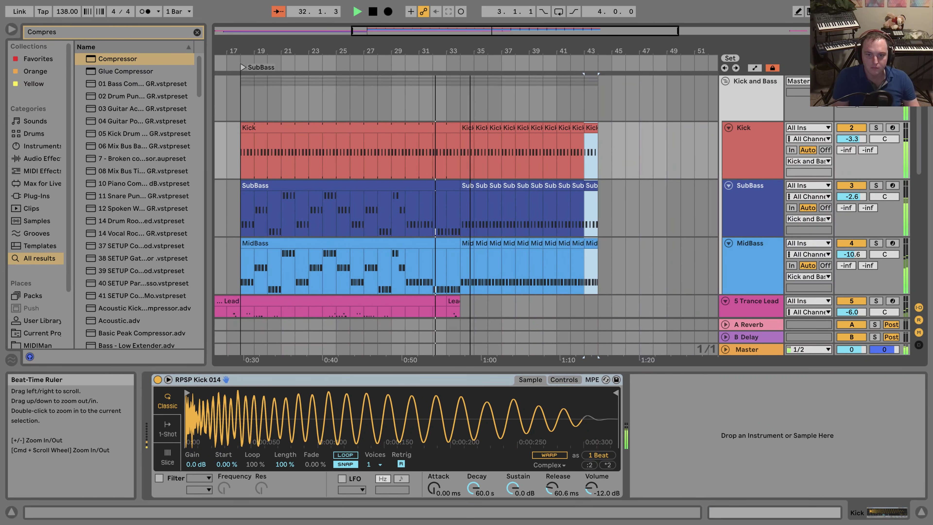
Replace the repeated SubBass and MidBass bars from 34 to 44 with copies of bar 21 from both tracks.
scroll(455, 246, down, 3)
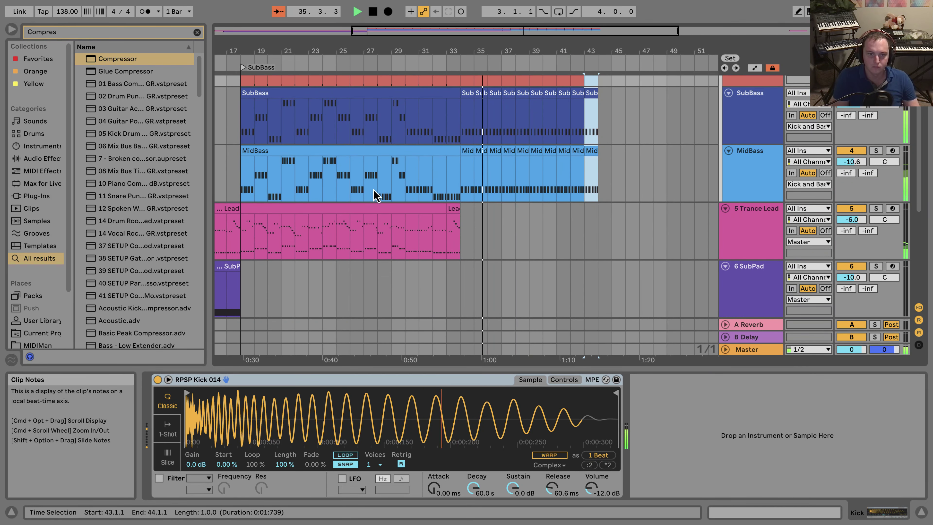
click(287, 186)
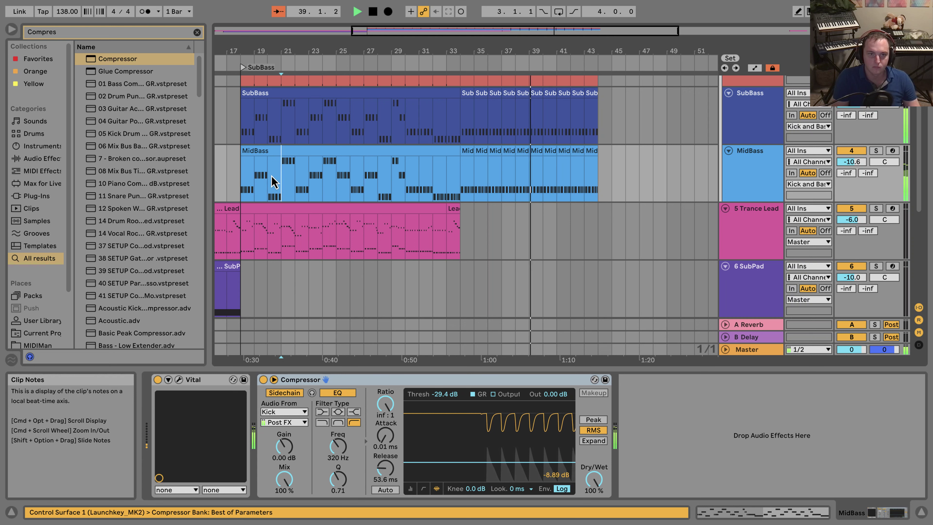
key(space)
drag(283, 179, 293, 175)
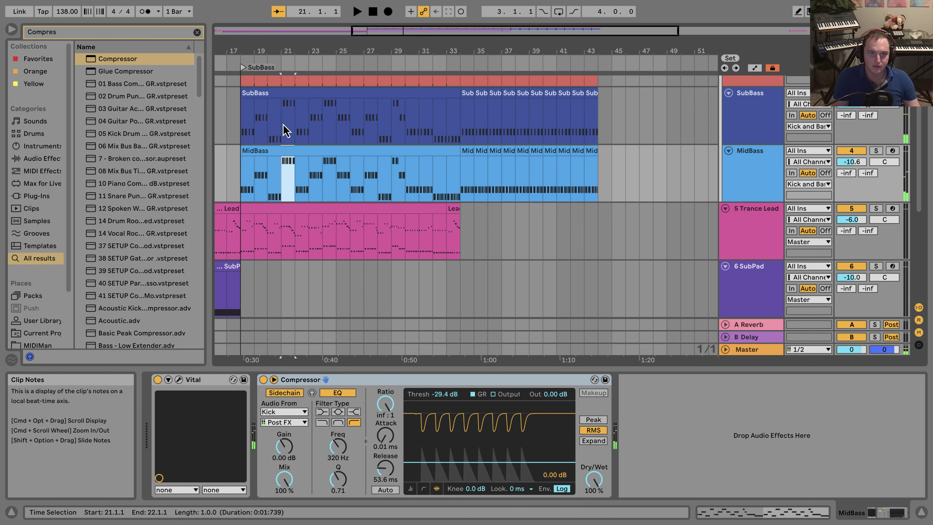
drag(285, 131, 290, 166)
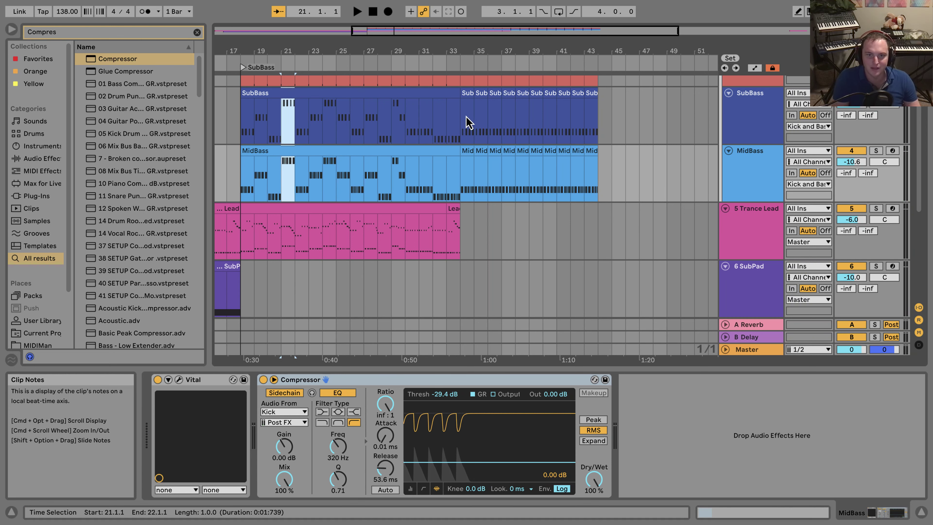
click(463, 124)
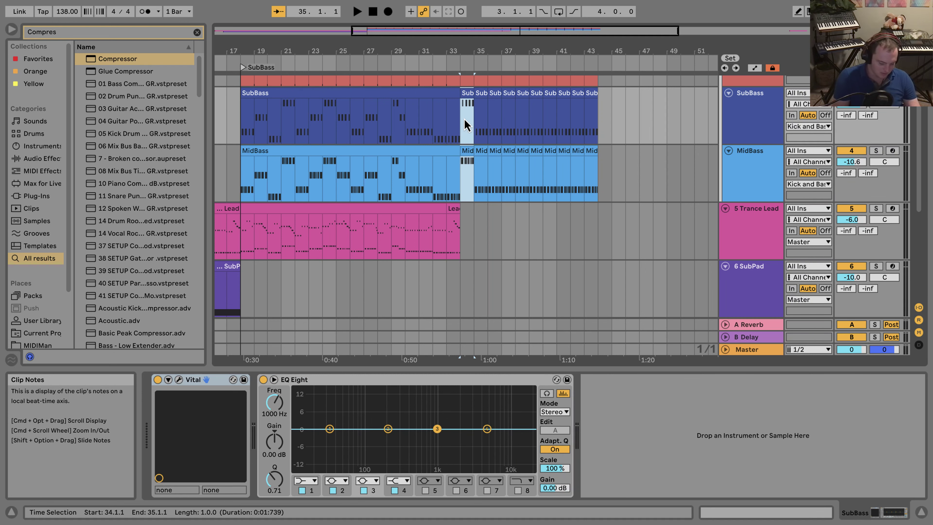
Play the repeated section from bar 34 and open the MidBass clip starting there in a smaller note editor.
click(461, 125)
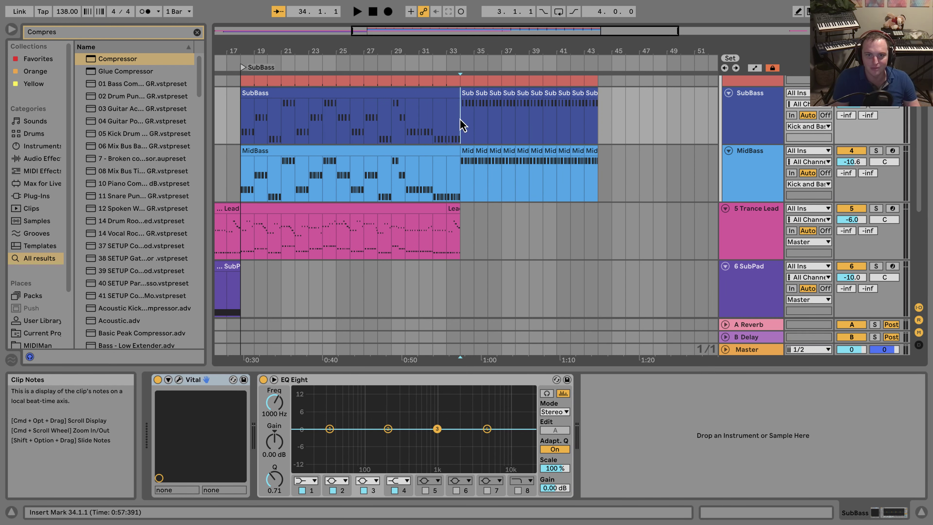
drag(410, 48, 322, 56)
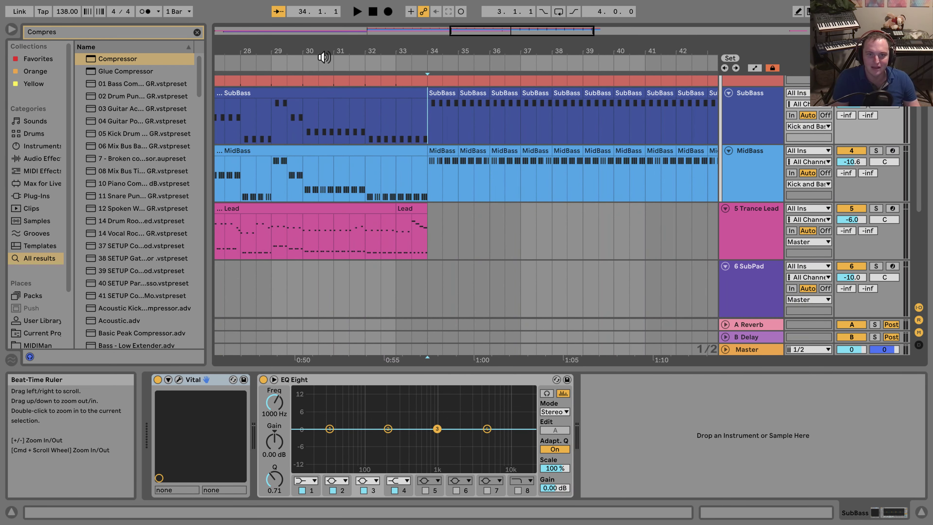
key(space)
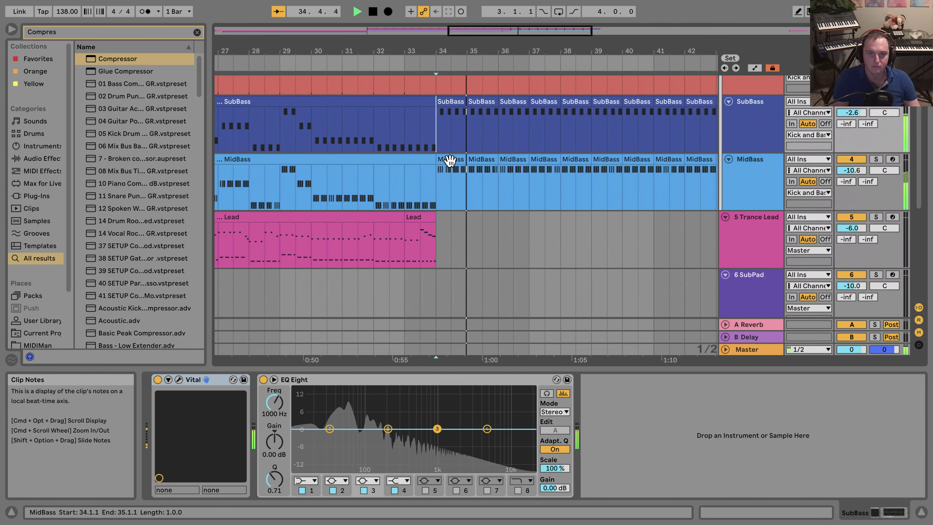
click(449, 159)
double_click(449, 159)
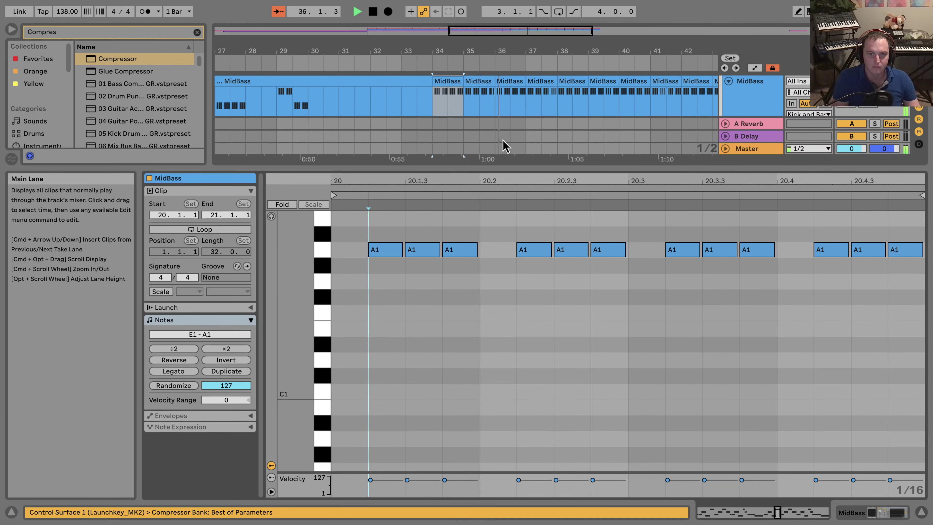
drag(485, 169, 481, 244)
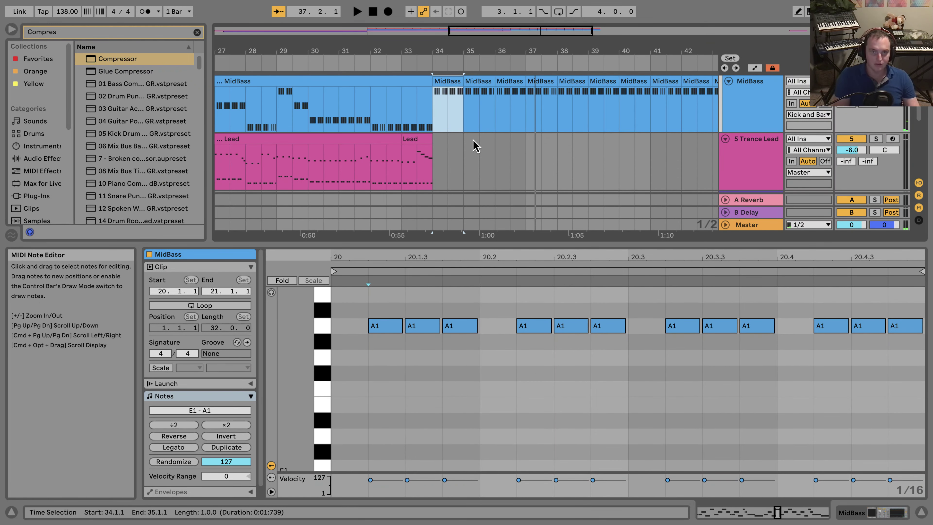
Try transposing all notes of the MidBass clip at bar 34 down one octave, listen to it, and undo the transposition.
click(454, 88)
click(429, 308)
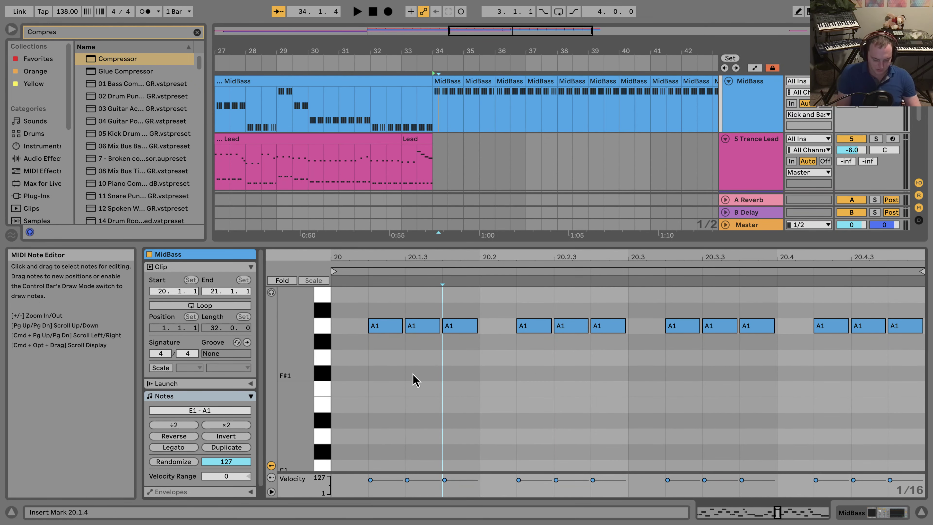
key(super+a)
key(shift+Down)
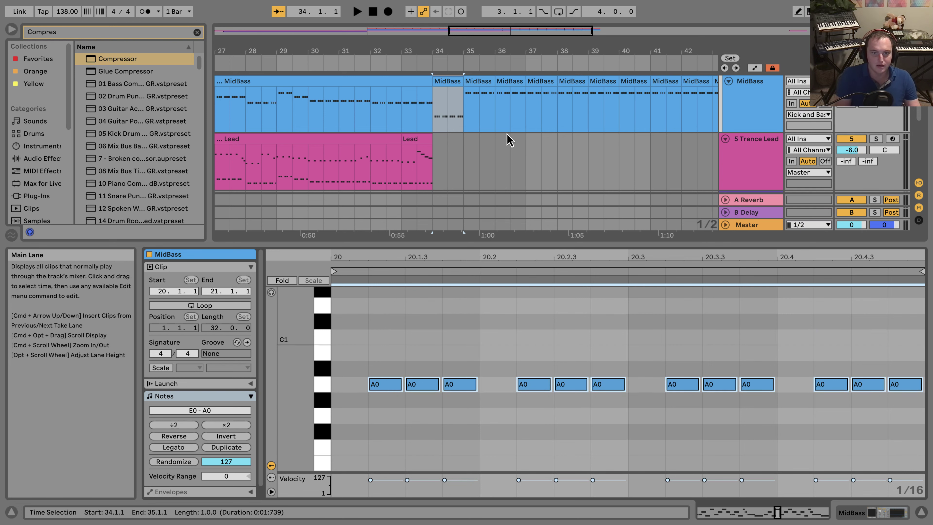
key(space)
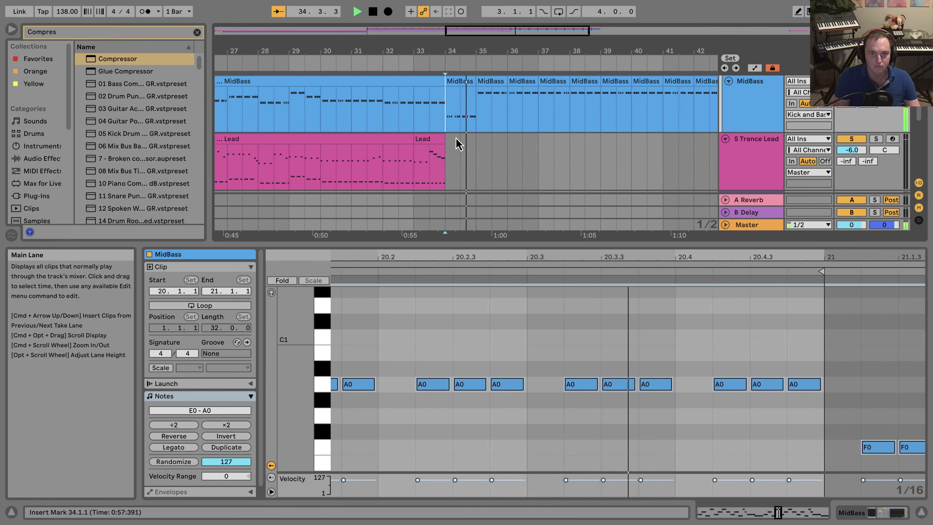
key(space)
key(super+z)
Replay the repeated bars from bar 34 and shrink the note editor to view the Kick, SubBass and MidBass tracks together.
key(space)
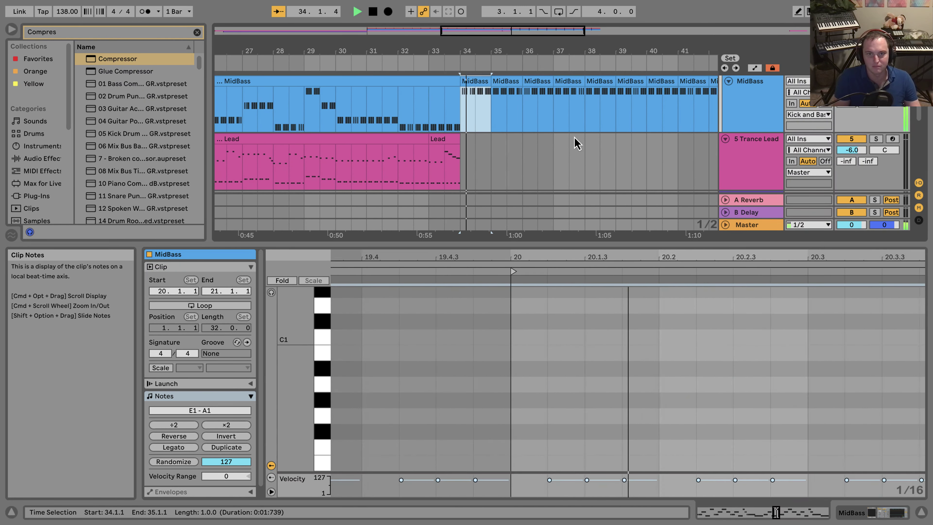
drag(614, 244, 610, 350)
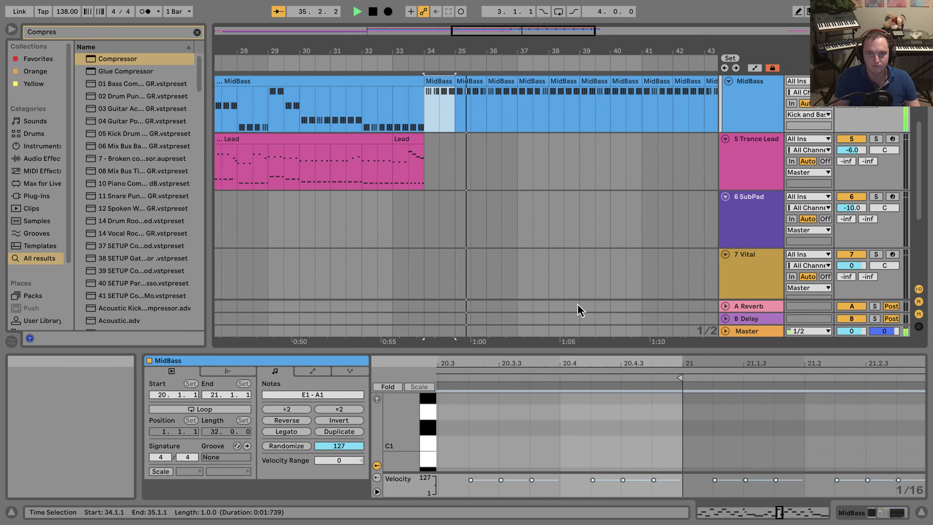
scroll(503, 118, up, 5)
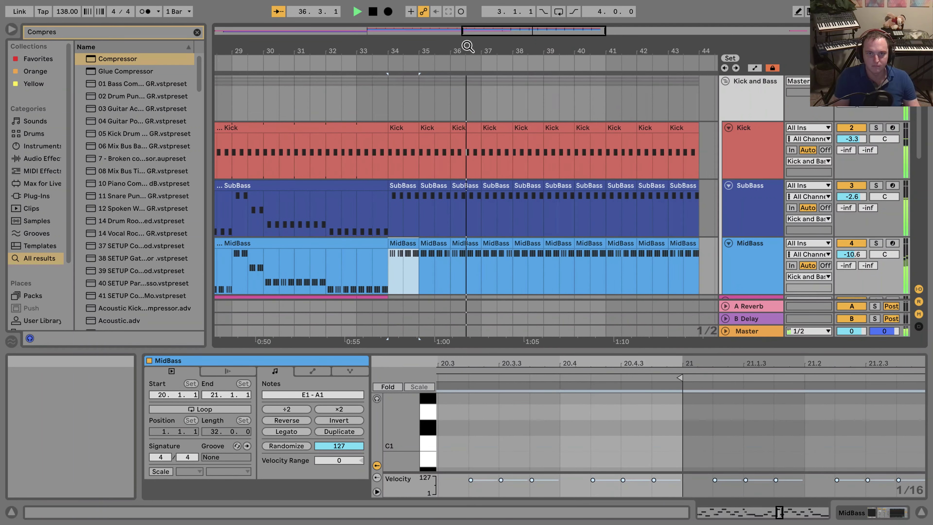
drag(465, 50, 464, 20)
scroll(411, 206, down, 5)
scroll(430, 210, up, 4)
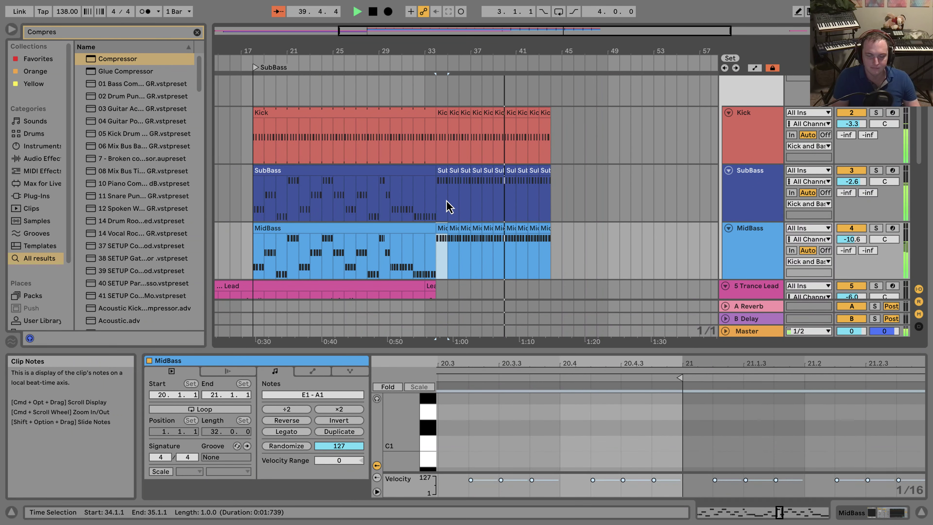
Replay from bar 18, set the MidBass volume to -10.4 dB and solo the MidBass track.
click(254, 202)
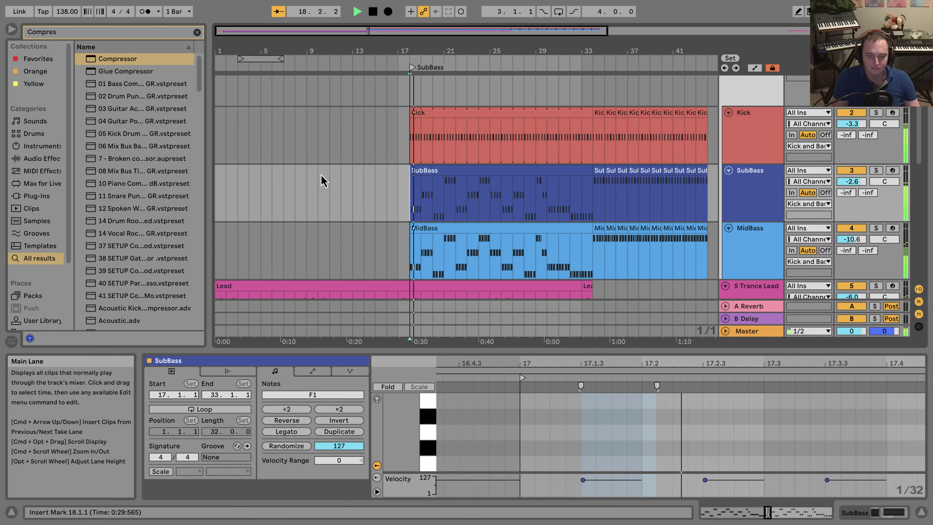
drag(851, 239, 854, 243)
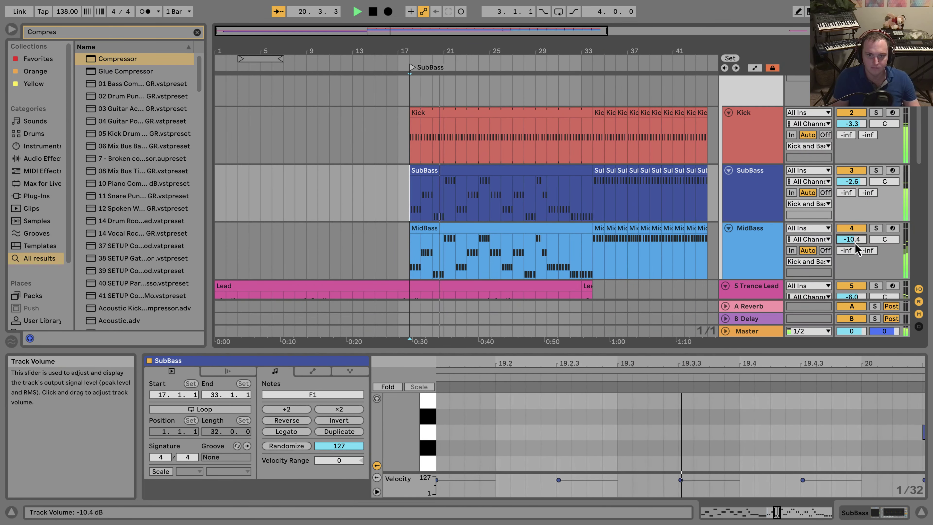
click(875, 228)
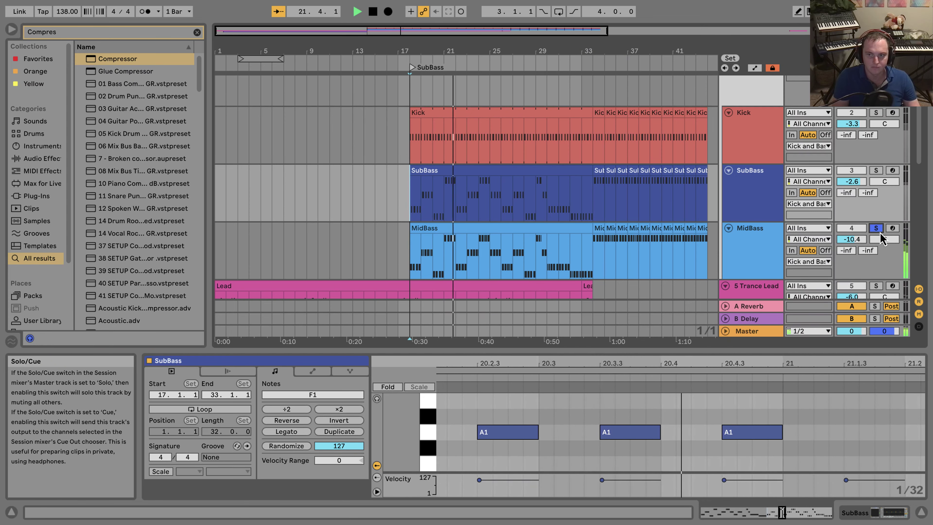